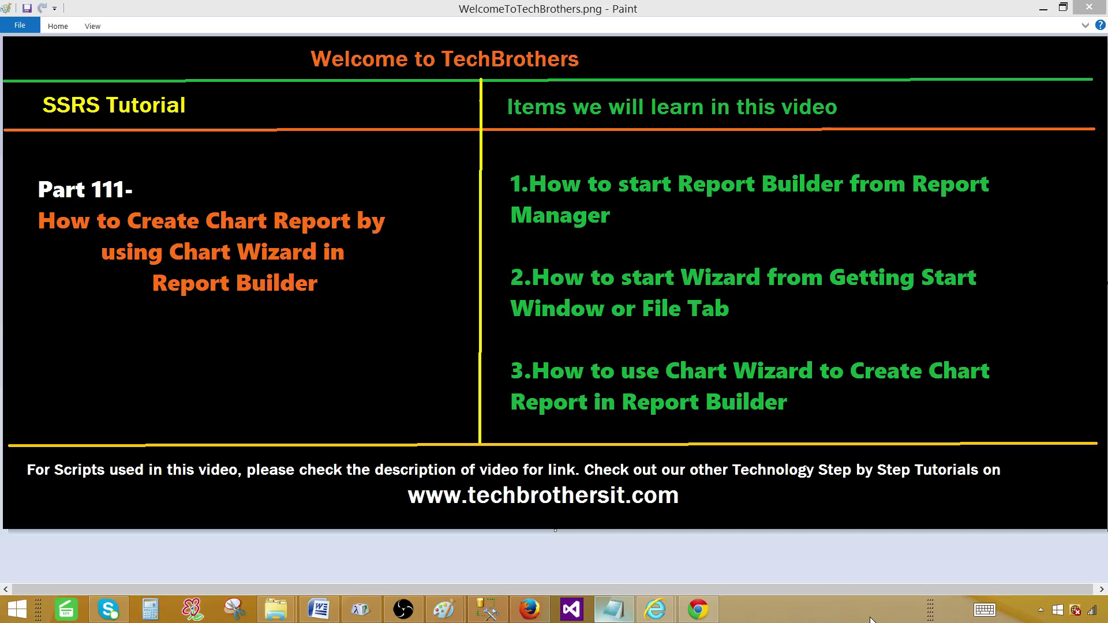
Bring the Report Manager browser window forward and start Report Builder from its Home page.
mouse_move(655, 609)
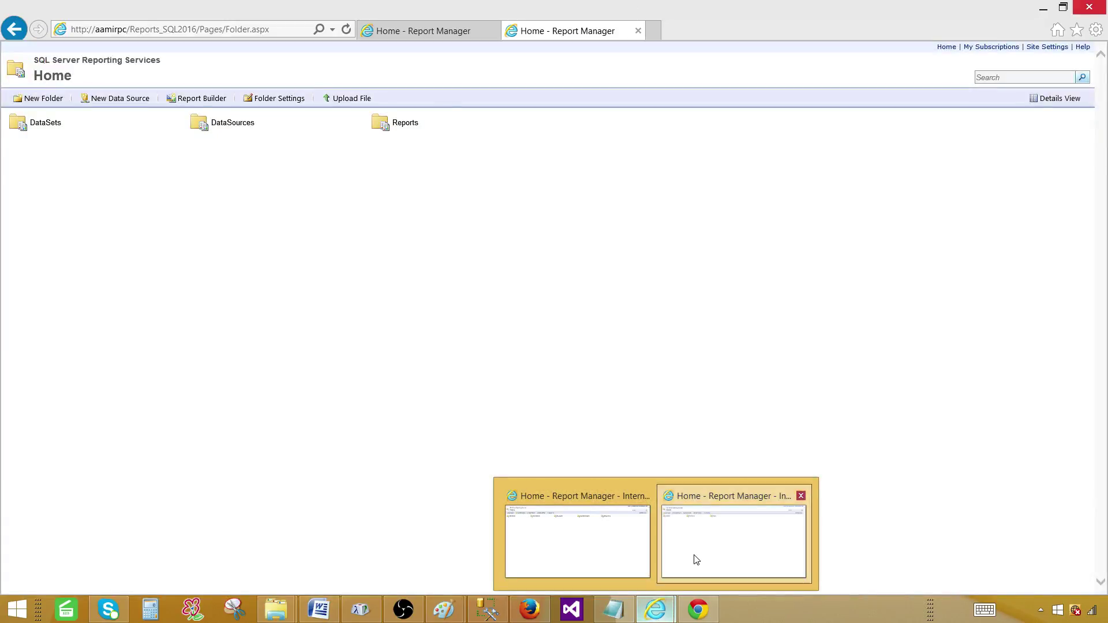
click(696, 560)
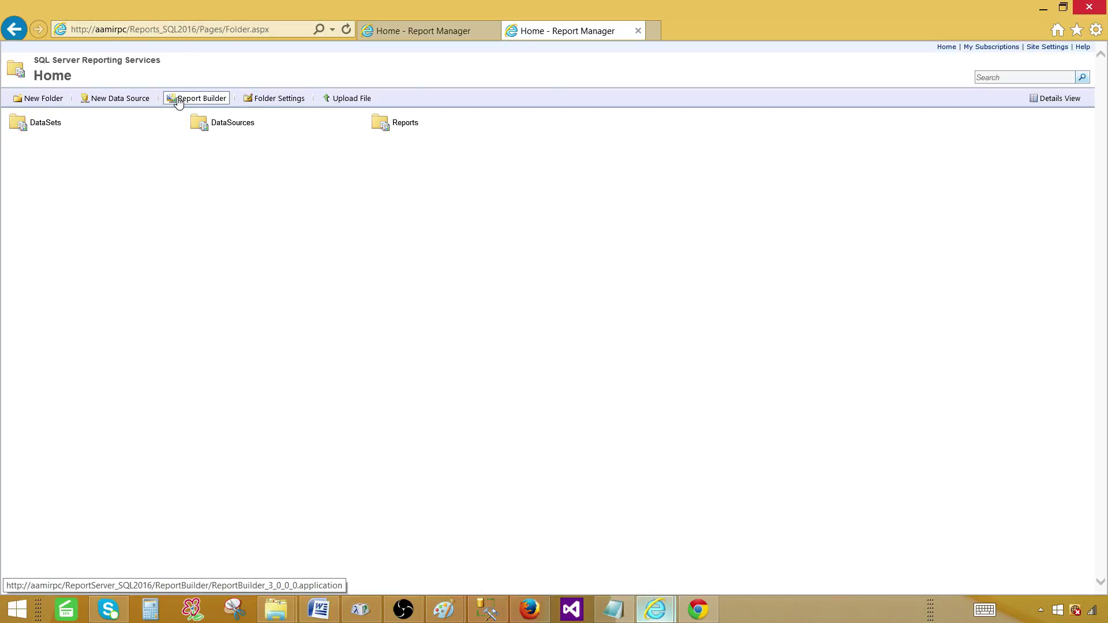
click(203, 99)
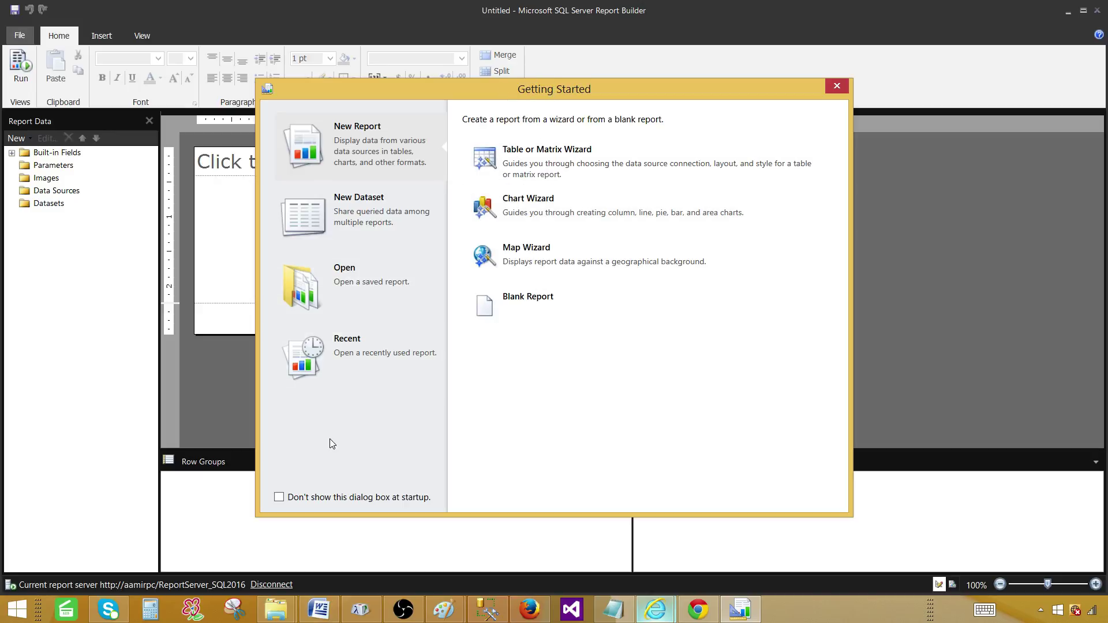
Check 'Don't show this dialog box at startup' and close the Getting Started dialog.
click(280, 498)
click(837, 87)
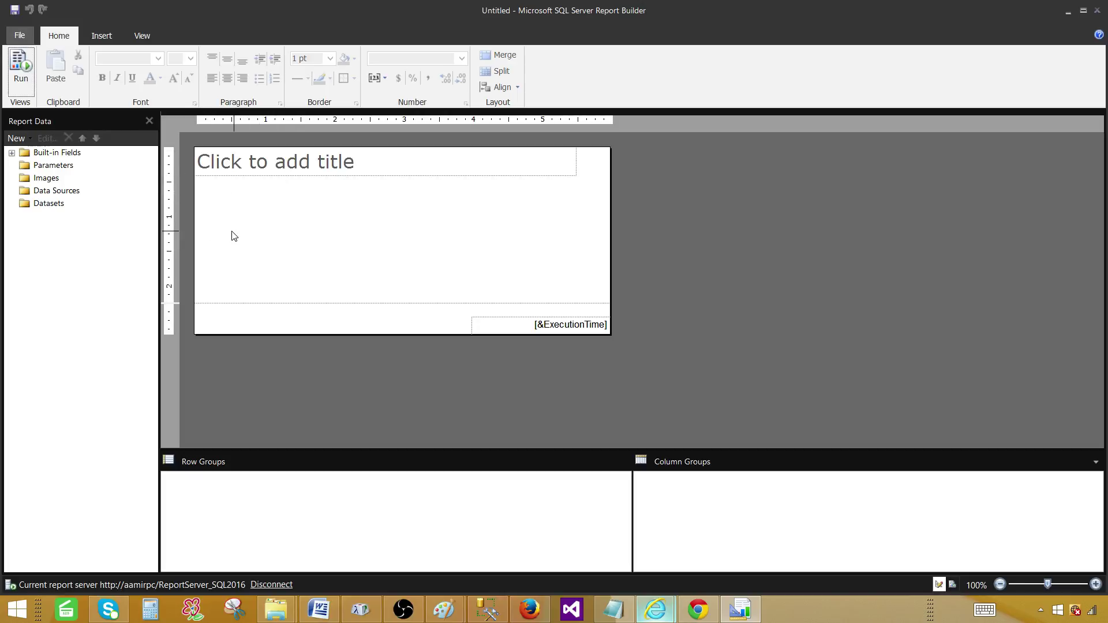
Start a new report with the Chart Wizard from File > New.
click(20, 36)
click(40, 71)
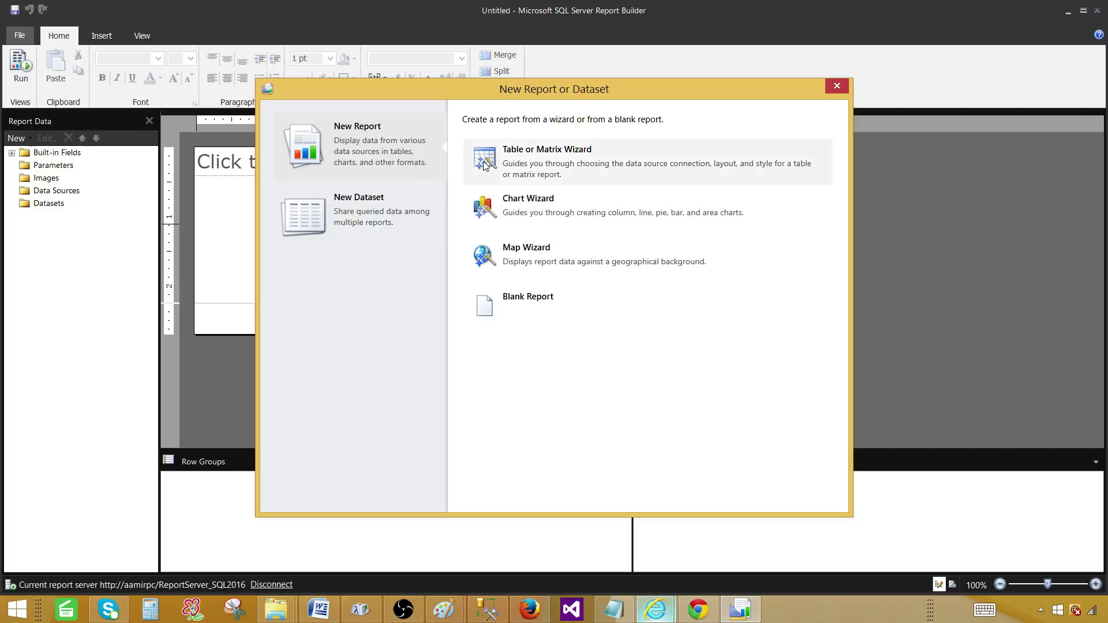
click(538, 209)
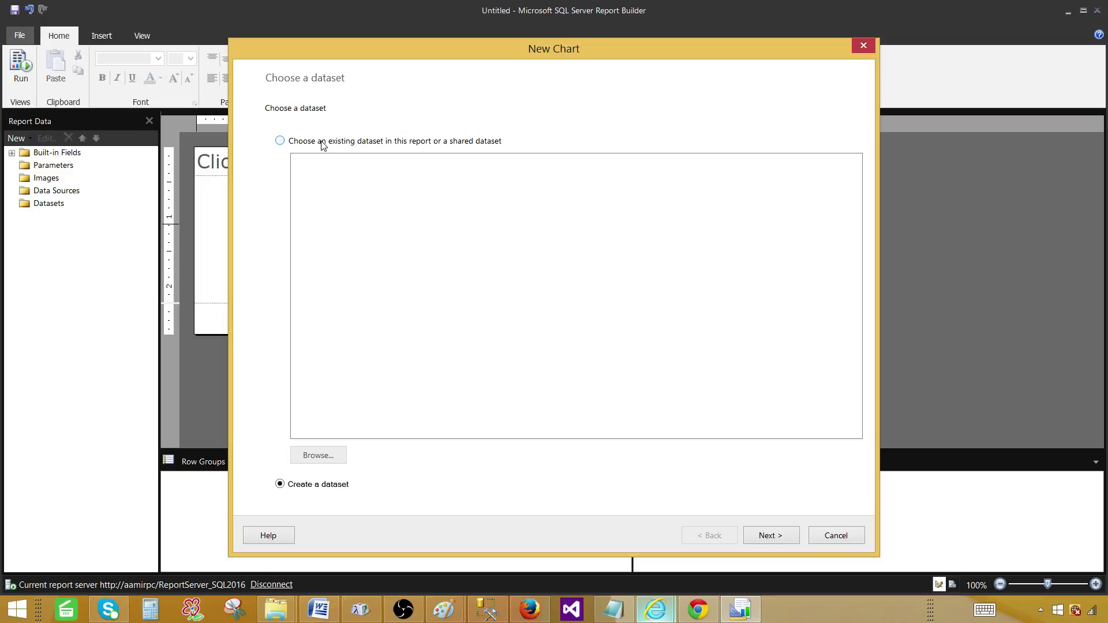
Find the server's DataSets folder empty, then choose Create a dataset and continue.
click(321, 142)
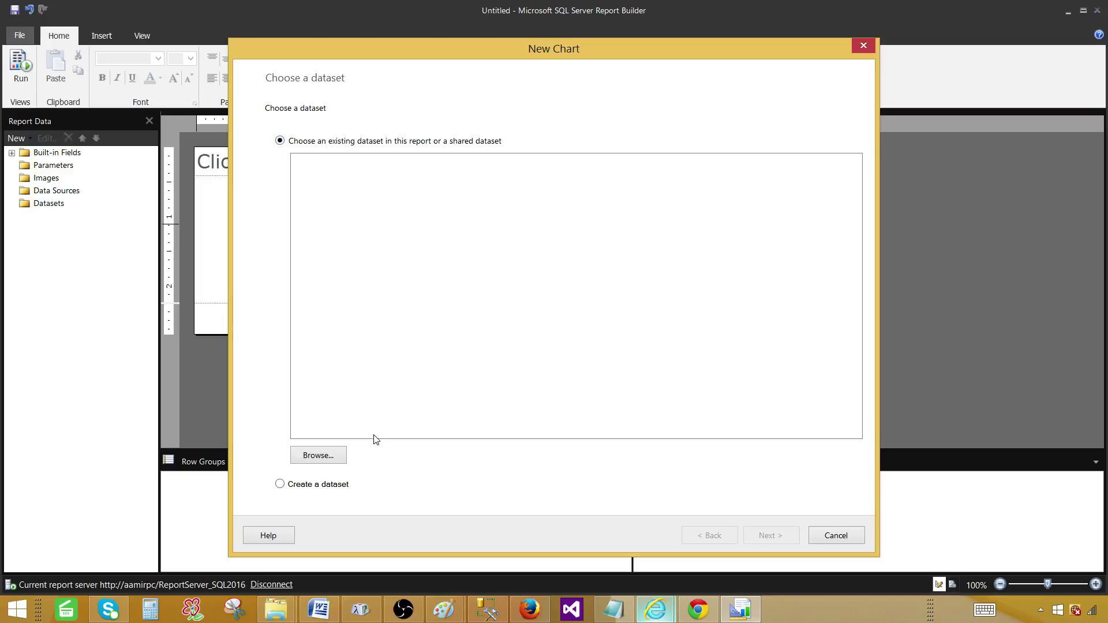
click(325, 456)
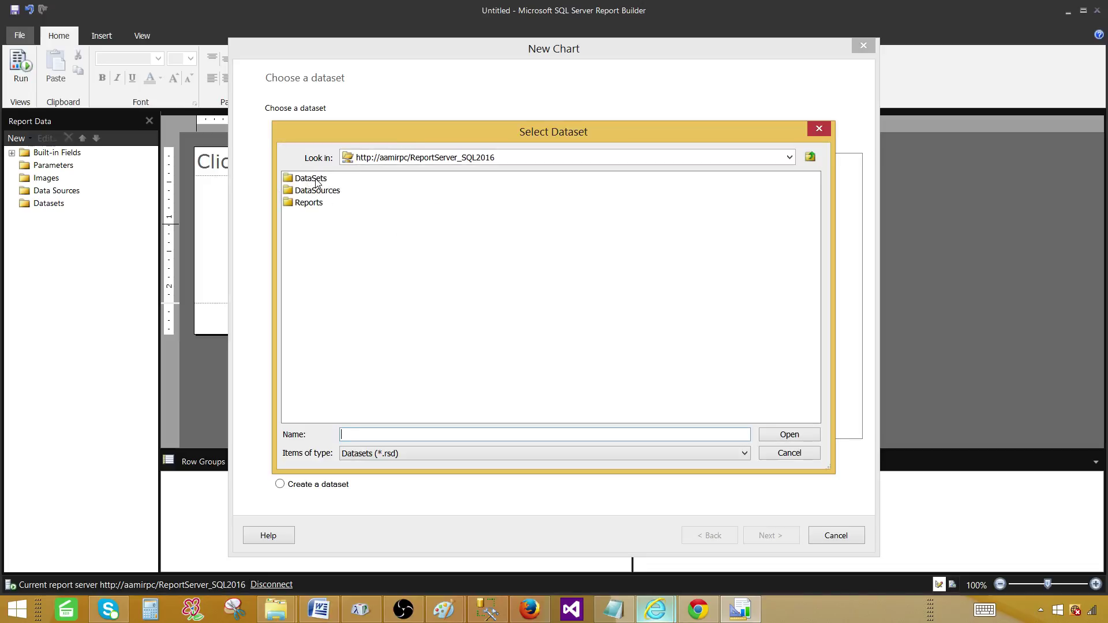
double_click(321, 185)
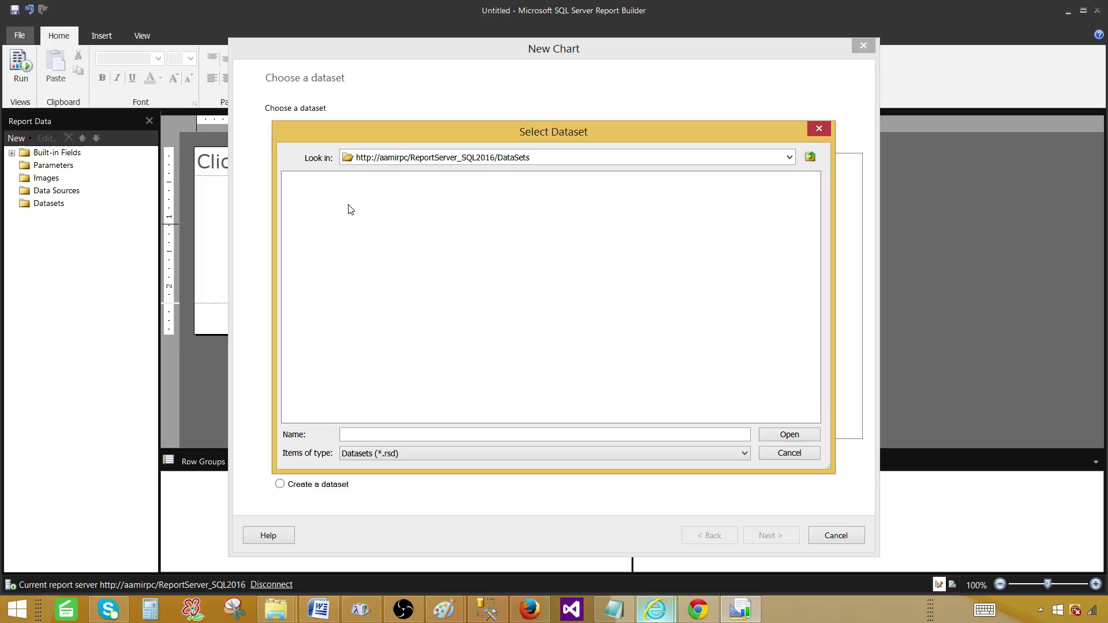
click(788, 453)
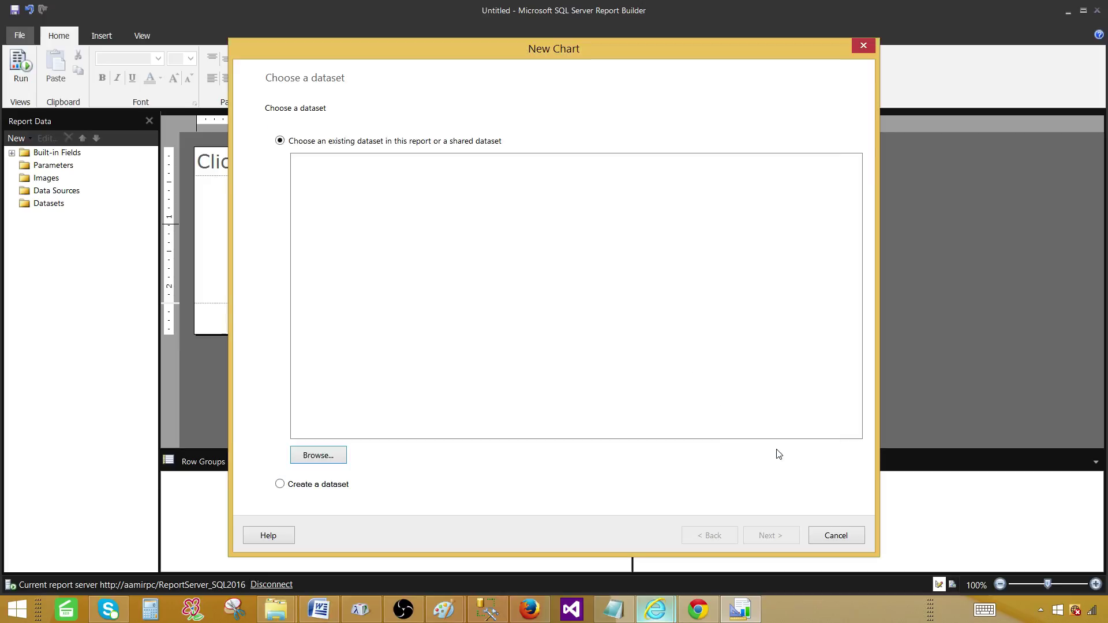
click(292, 487)
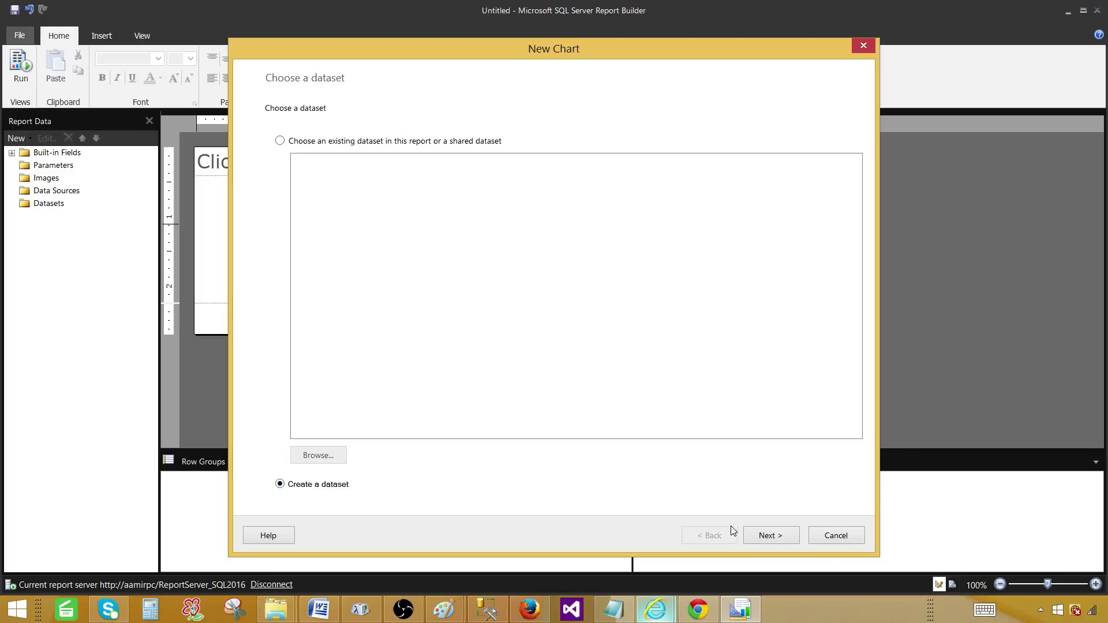
click(770, 536)
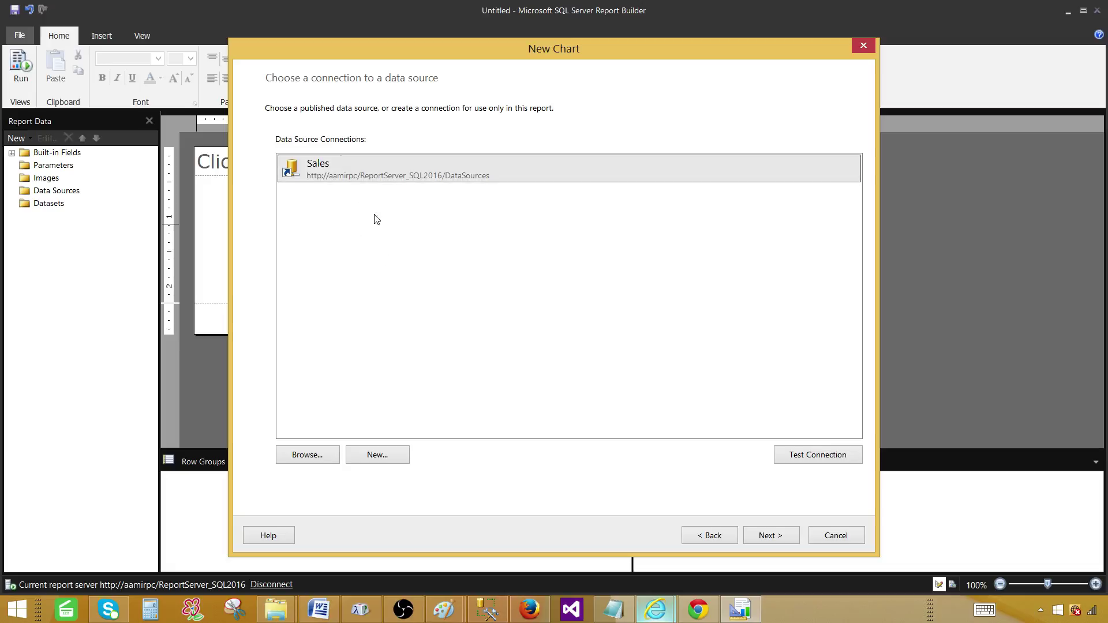
click(317, 456)
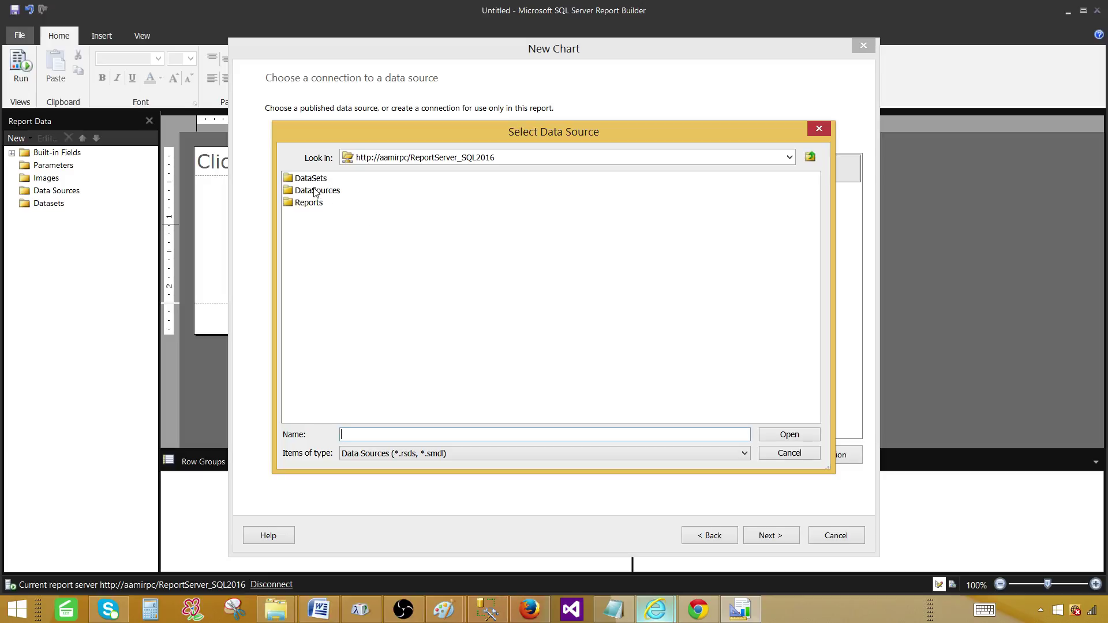
double_click(324, 194)
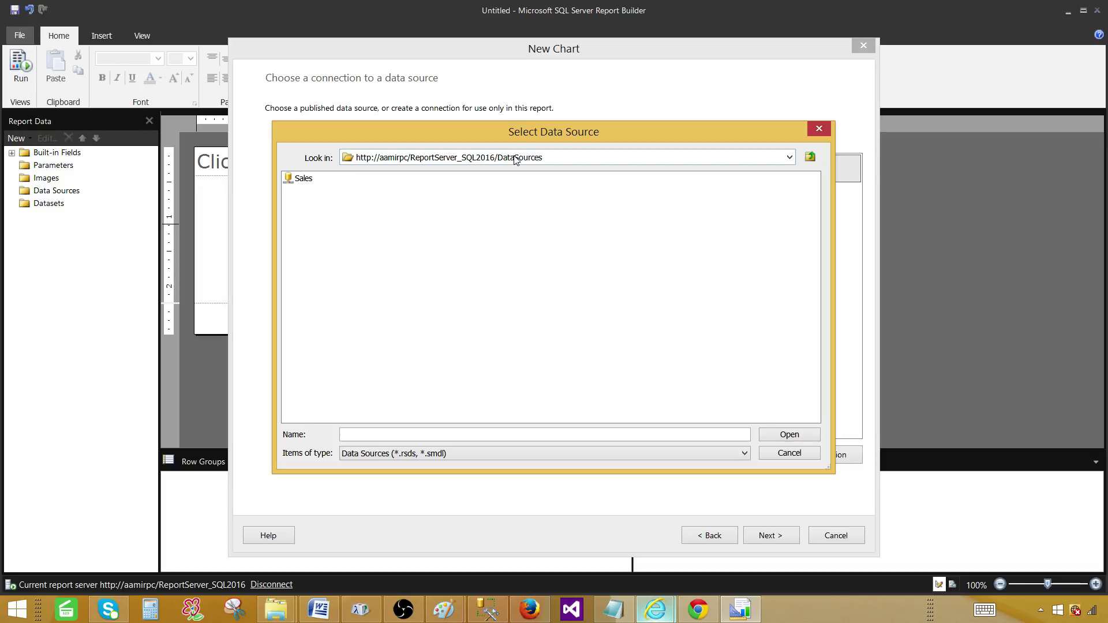
click(304, 179)
click(775, 440)
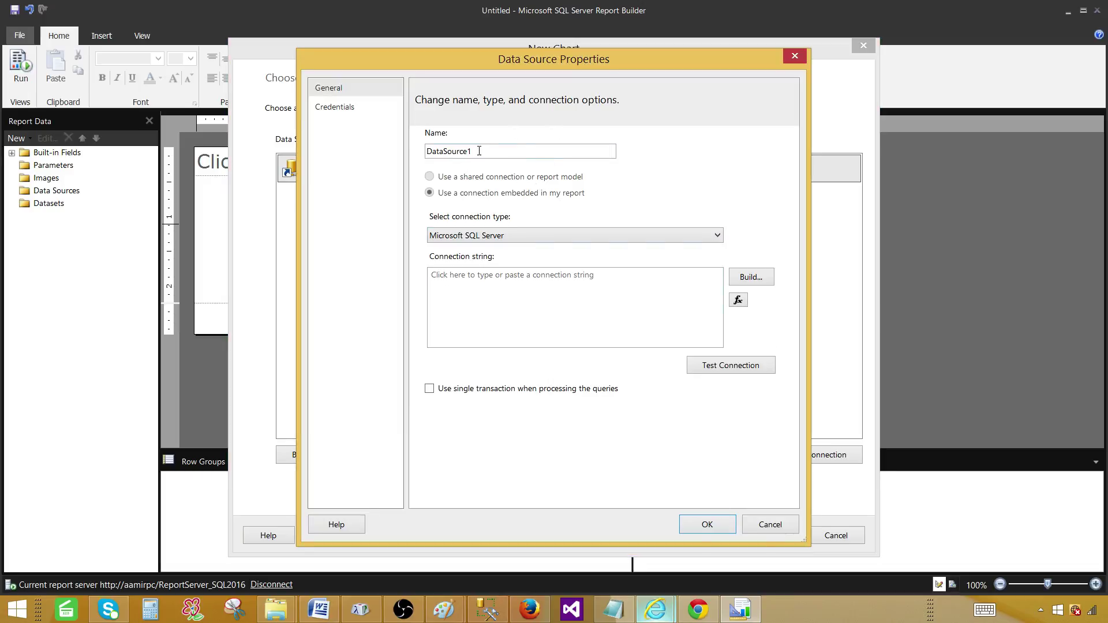
drag(479, 151, 414, 152)
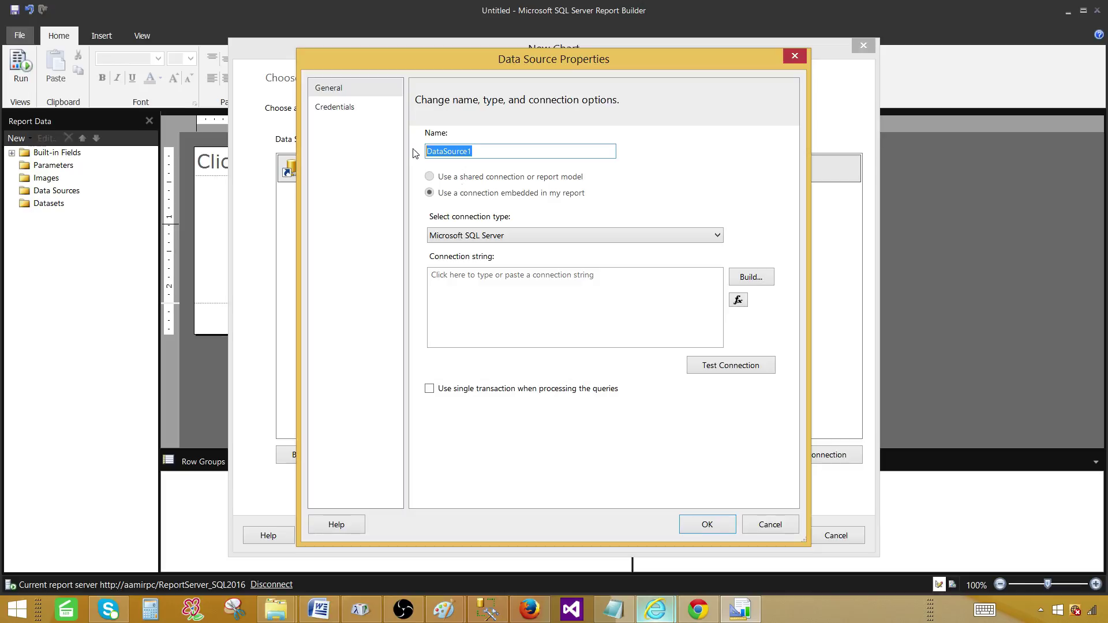
click(512, 235)
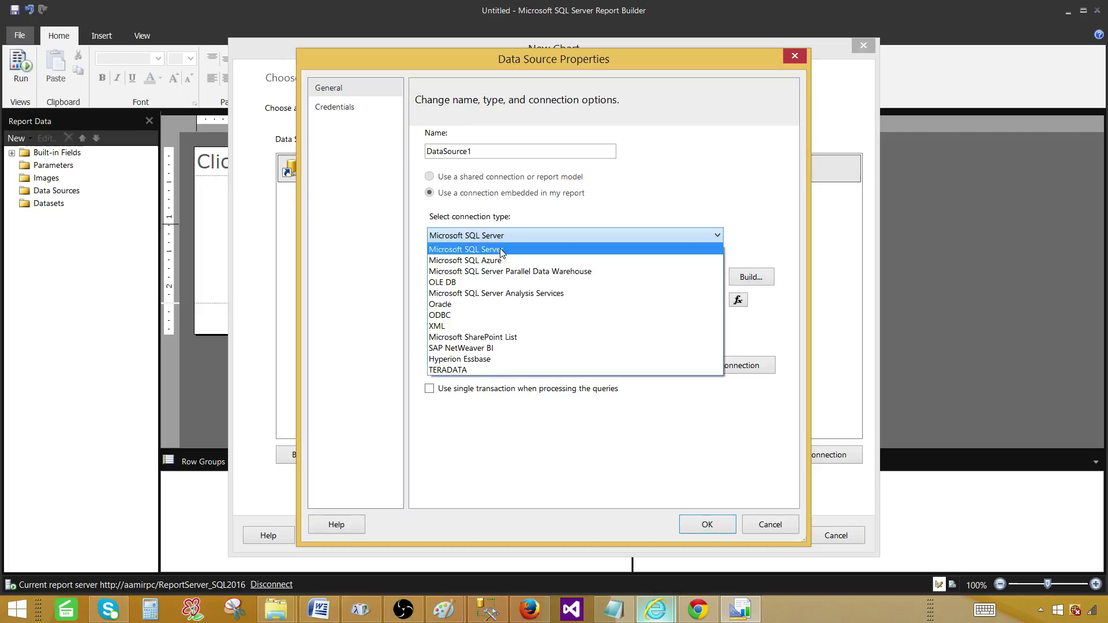
click(488, 250)
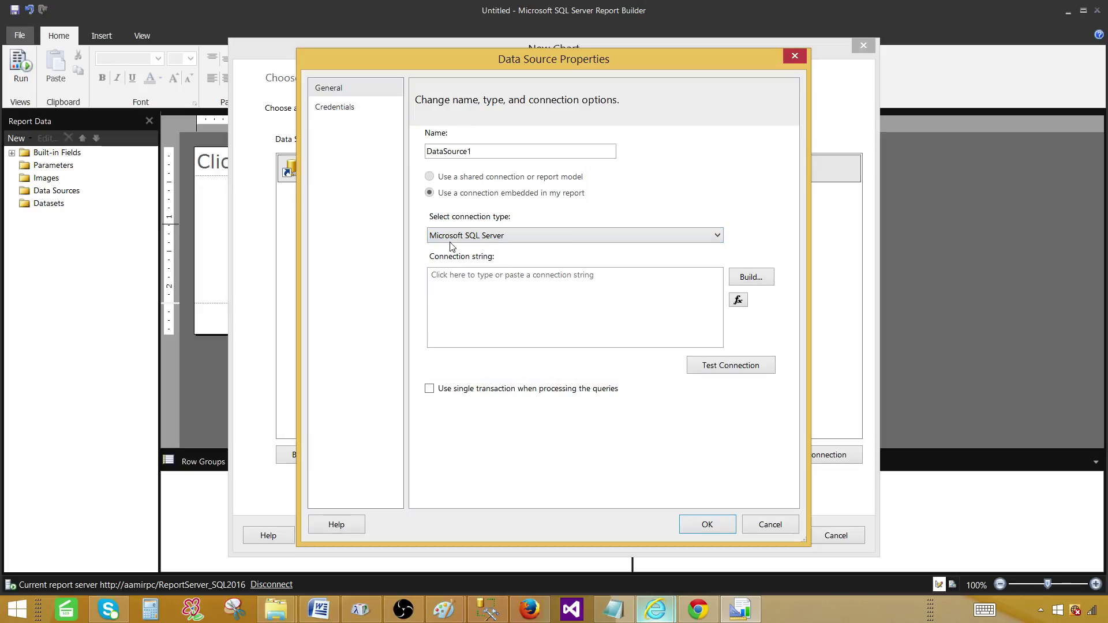
click(750, 278)
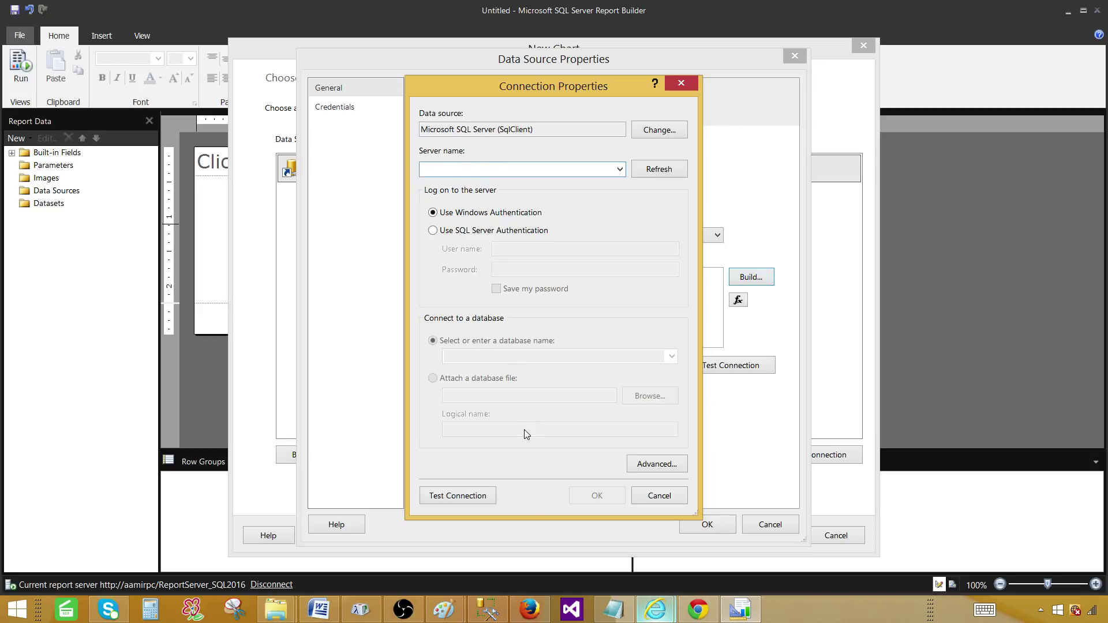
click(658, 495)
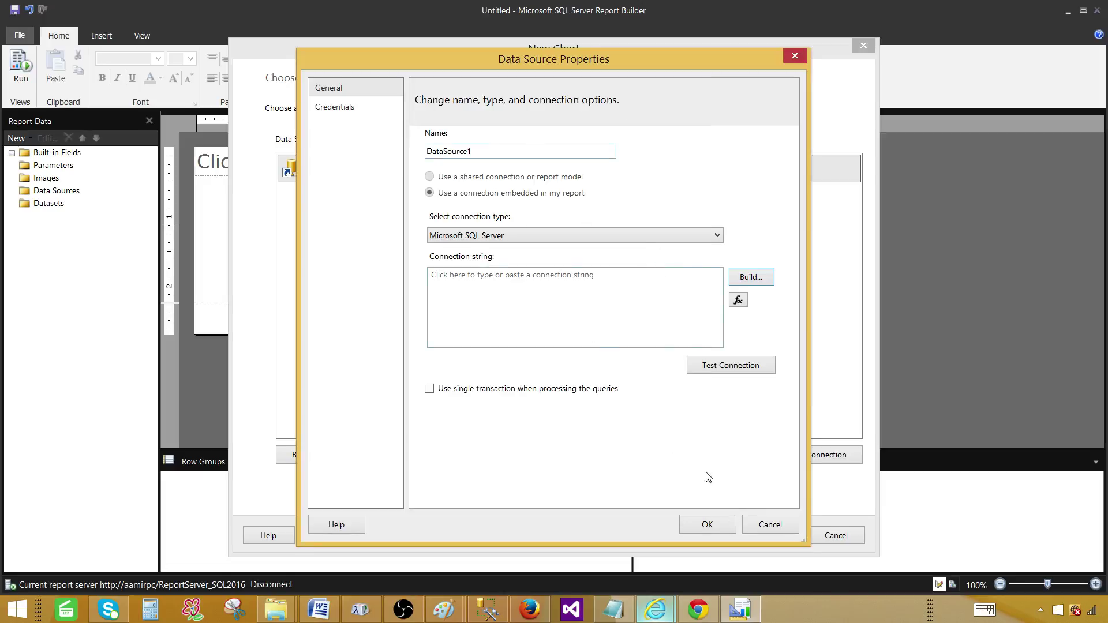
click(756, 525)
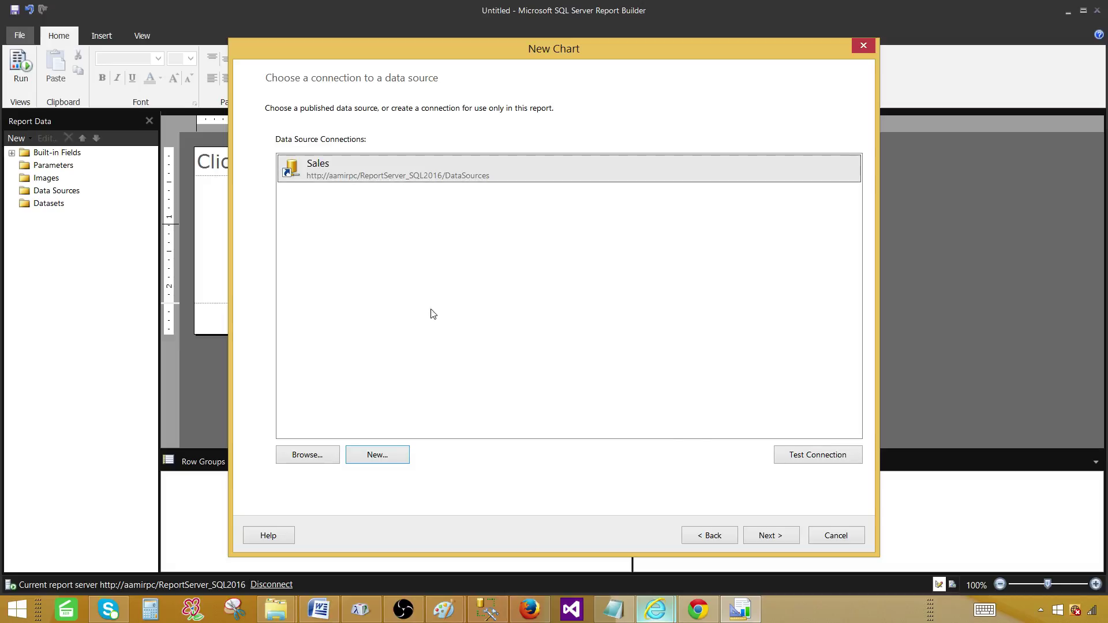
Reach the graphical query designer and expand the TotalSale table's columns.
click(759, 534)
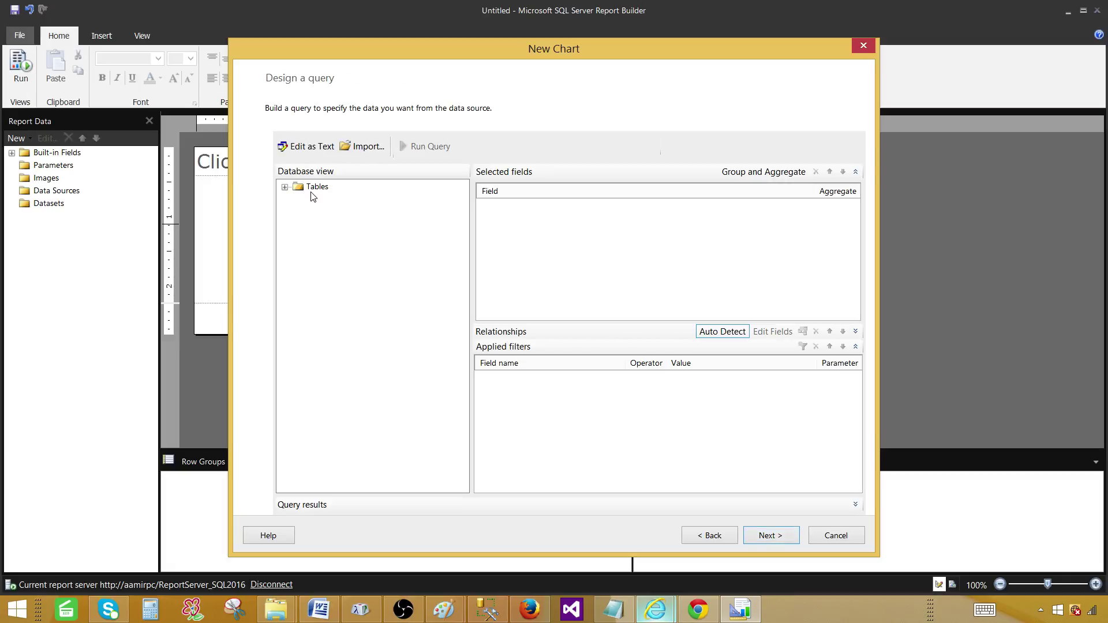
click(310, 149)
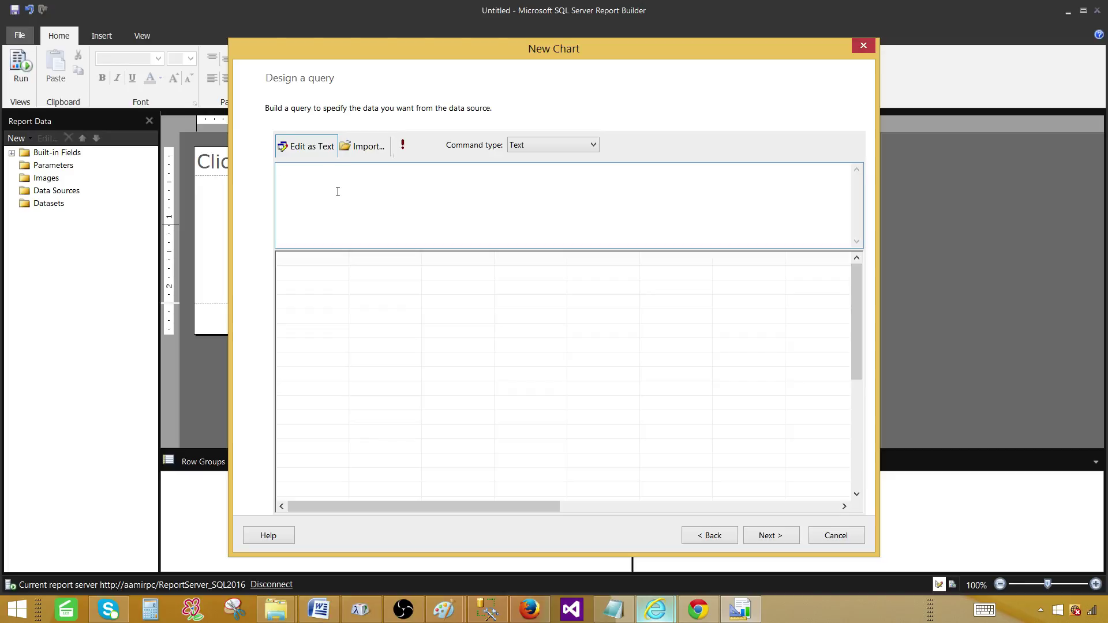
click(309, 149)
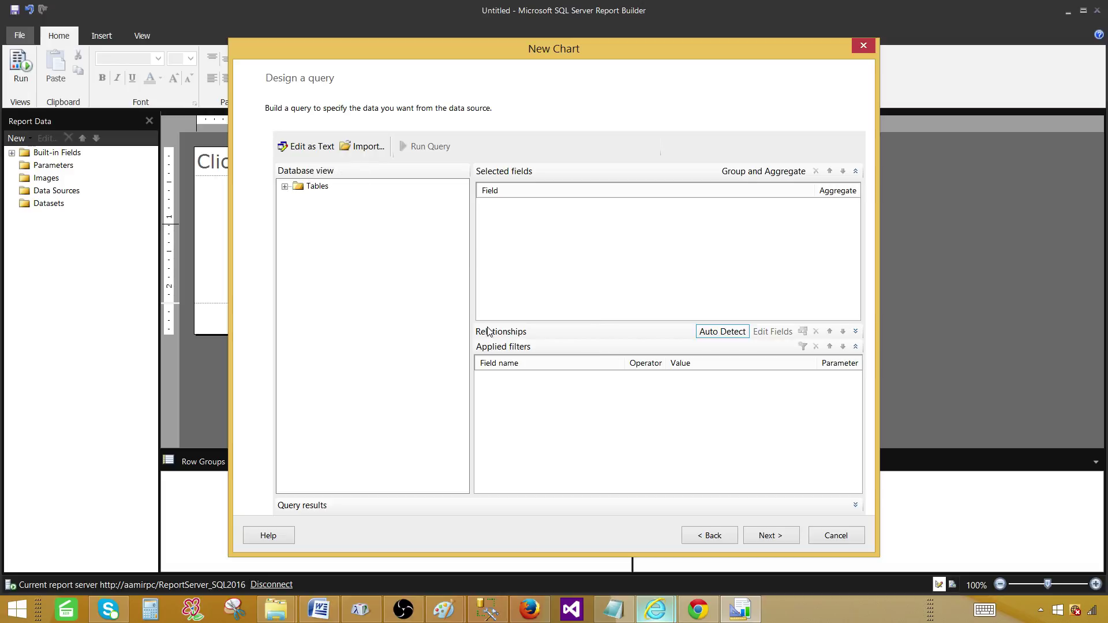
click(285, 187)
click(298, 200)
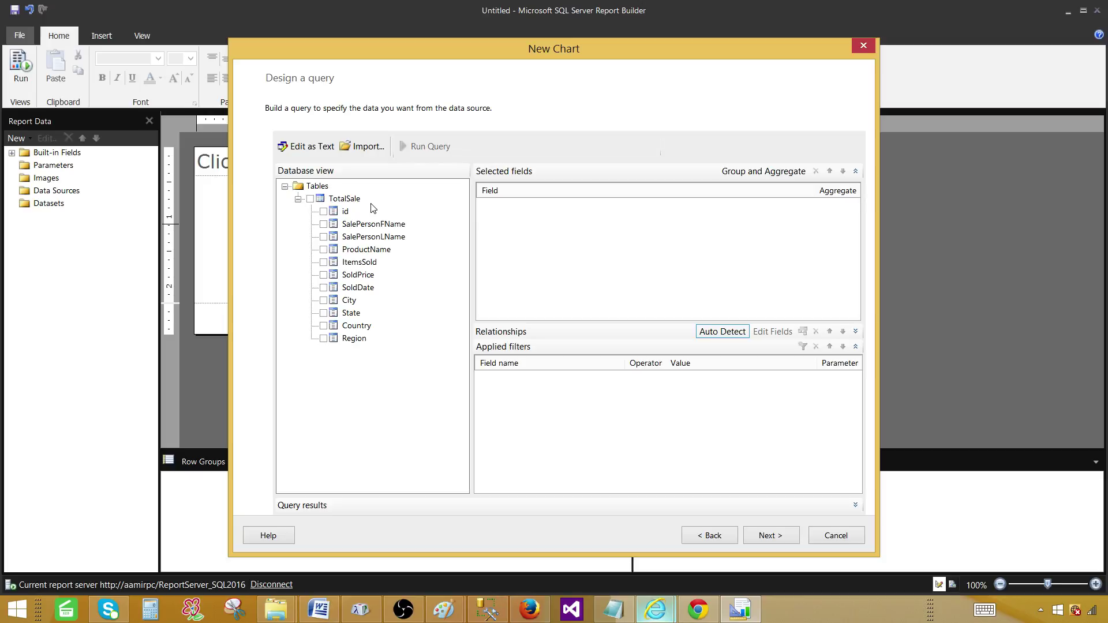
Include Region, Country and ItemsSold from TotalSale in the query and continue.
click(324, 339)
click(323, 326)
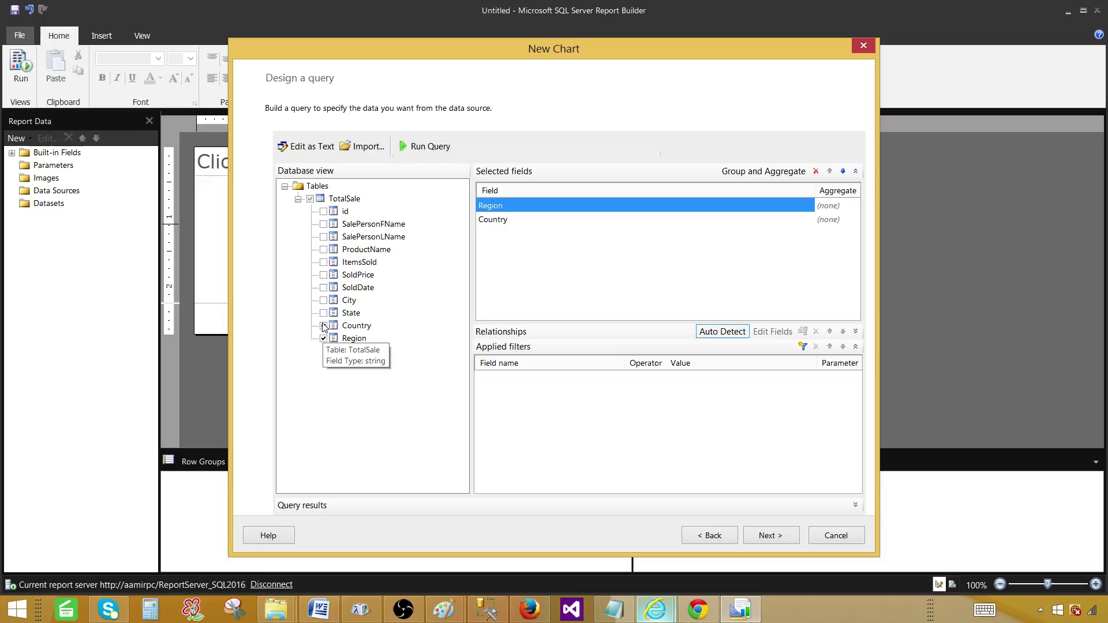
click(324, 263)
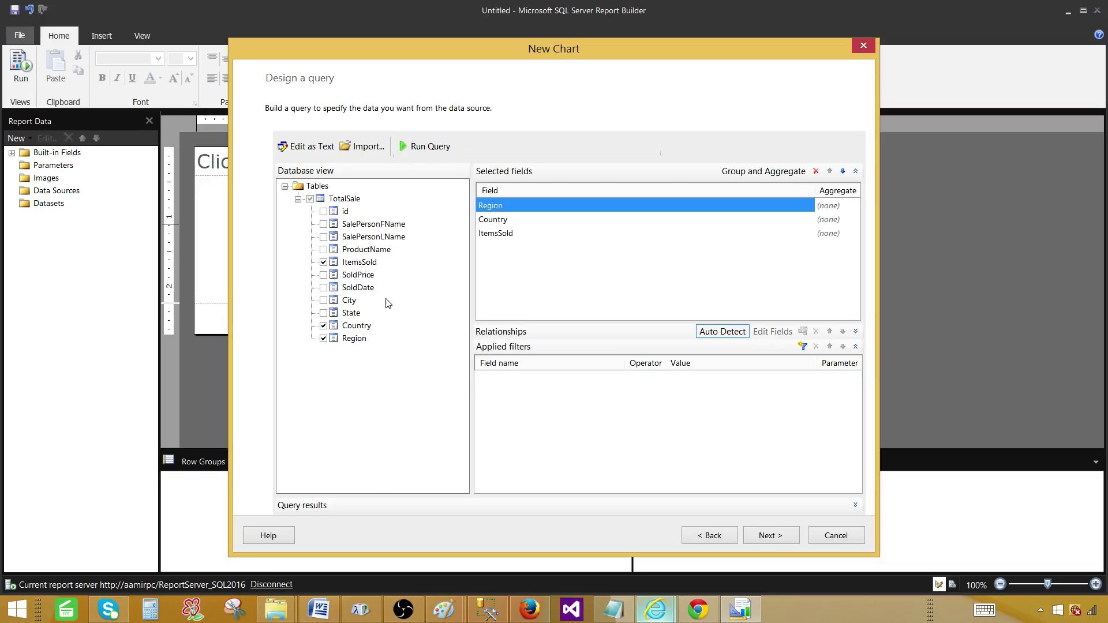
click(502, 236)
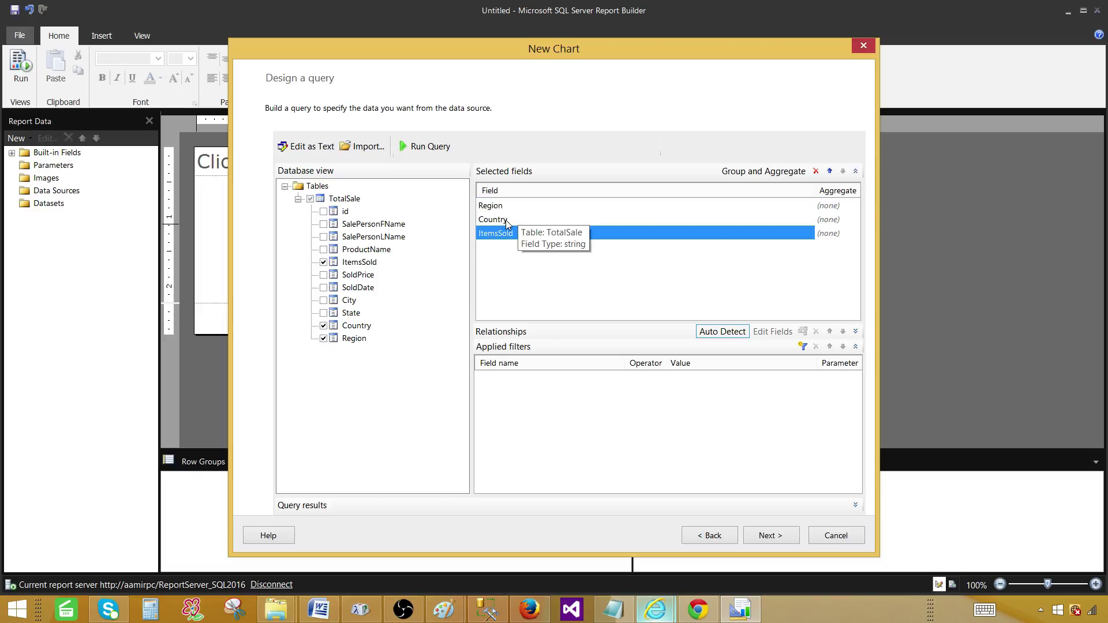
click(499, 222)
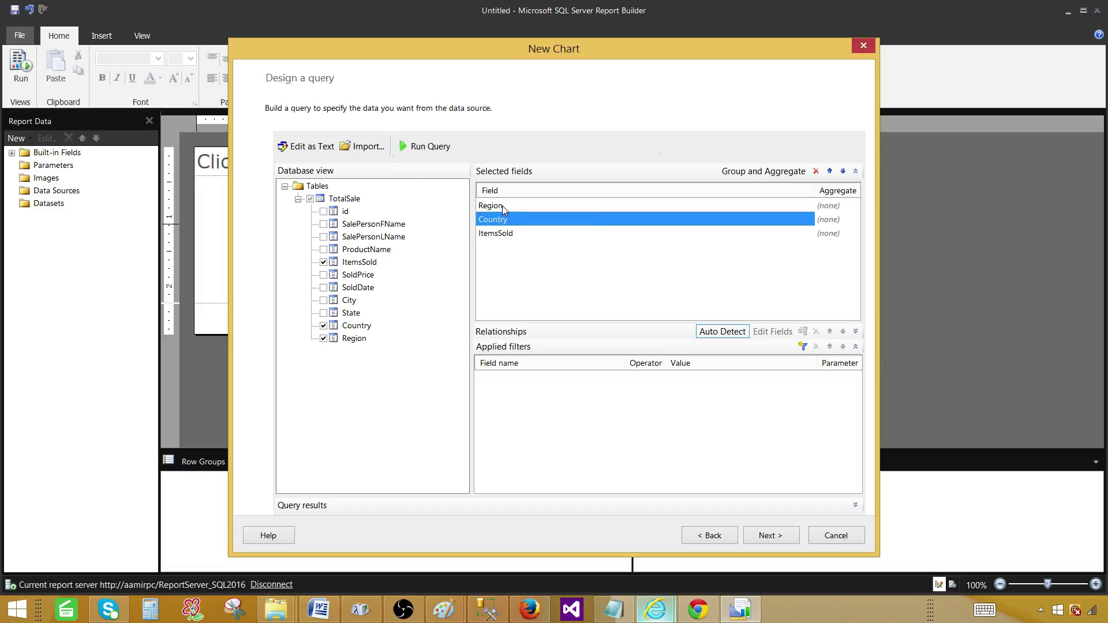
click(503, 206)
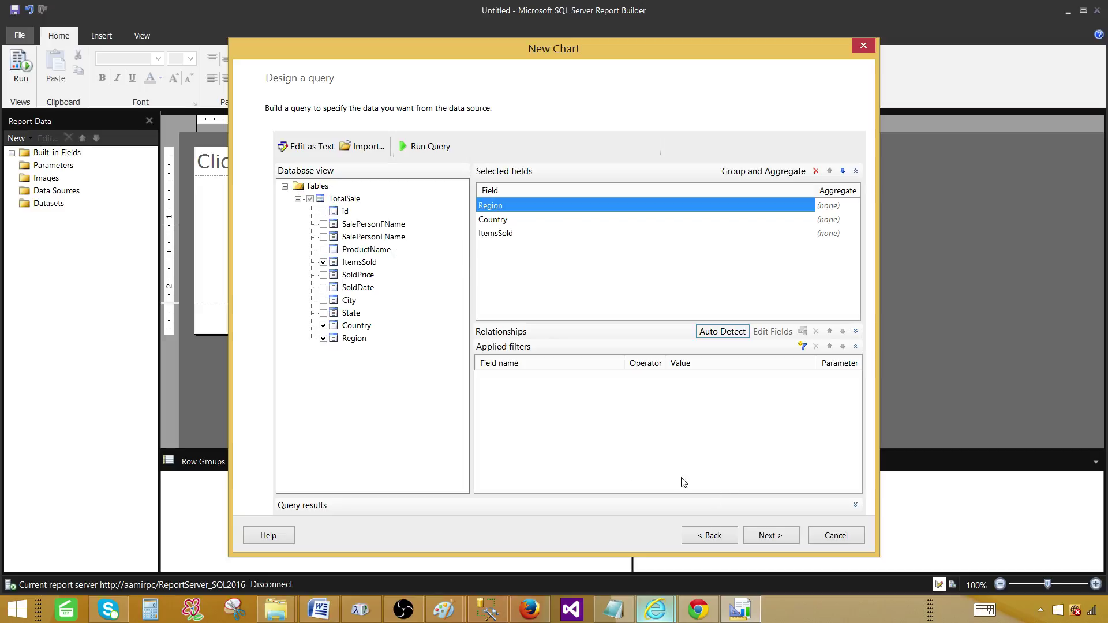
click(765, 537)
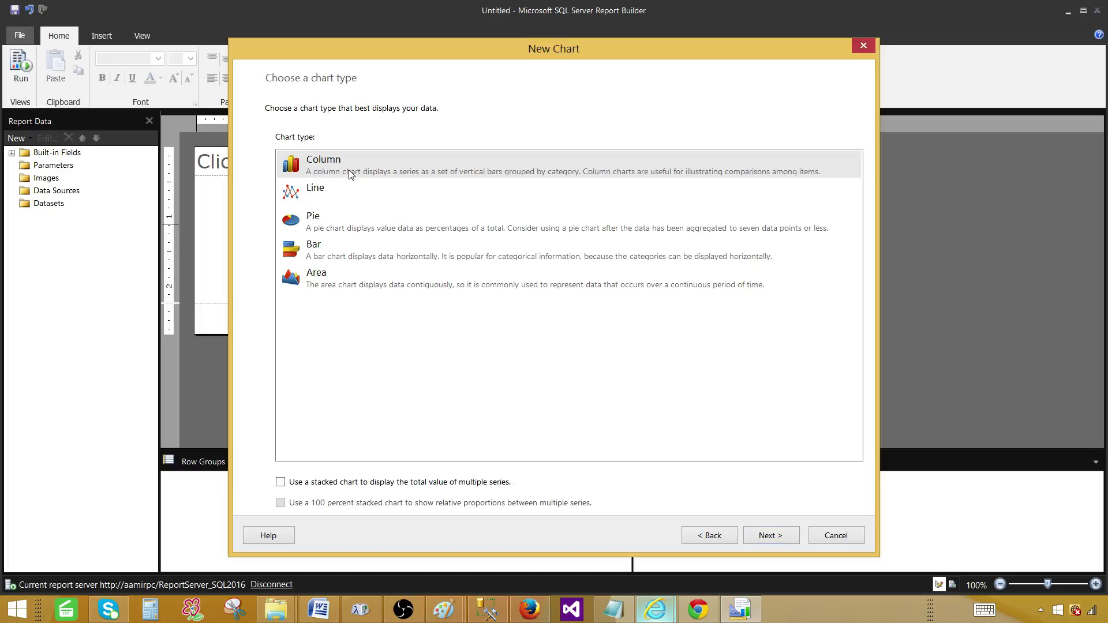
Compare Line, Pie, Bar and Area, then settle on an unstacked Column chart.
click(348, 200)
click(346, 224)
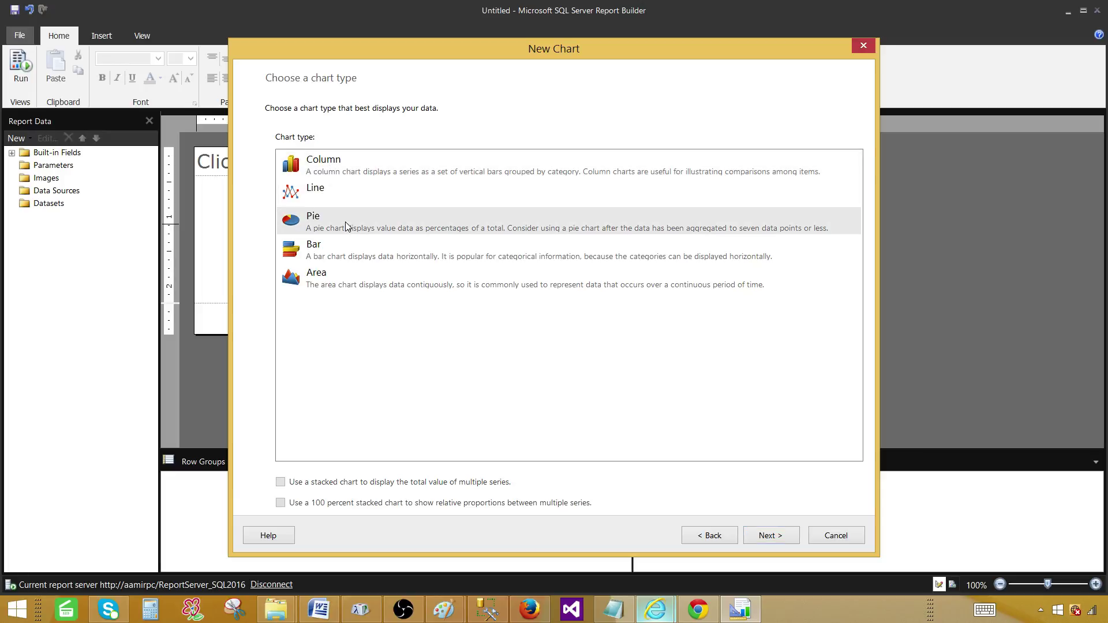
click(360, 255)
click(369, 283)
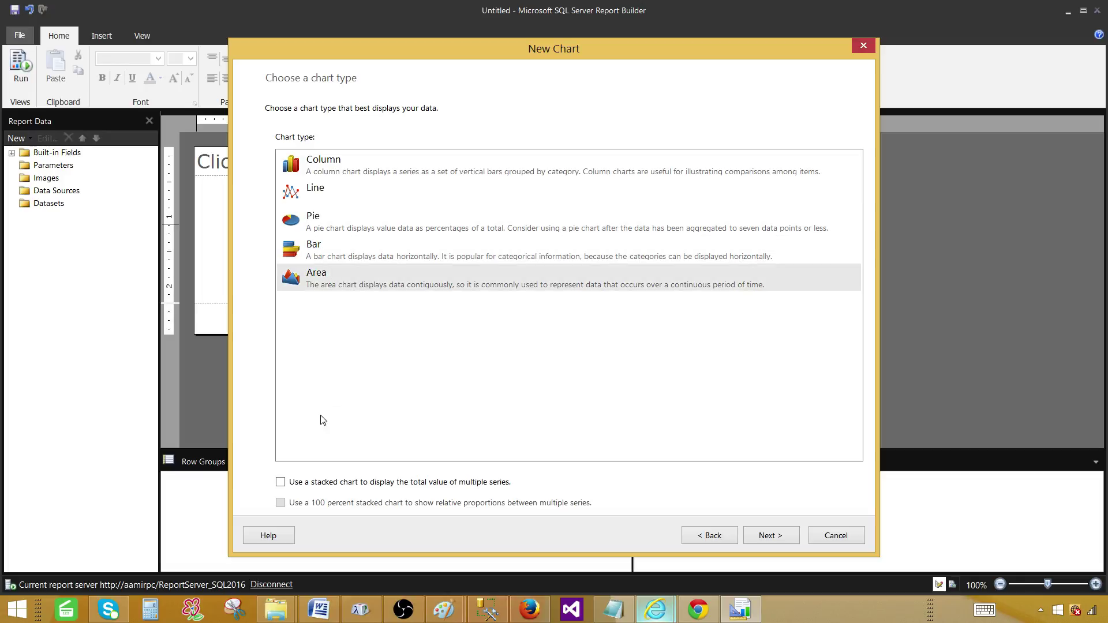
click(316, 175)
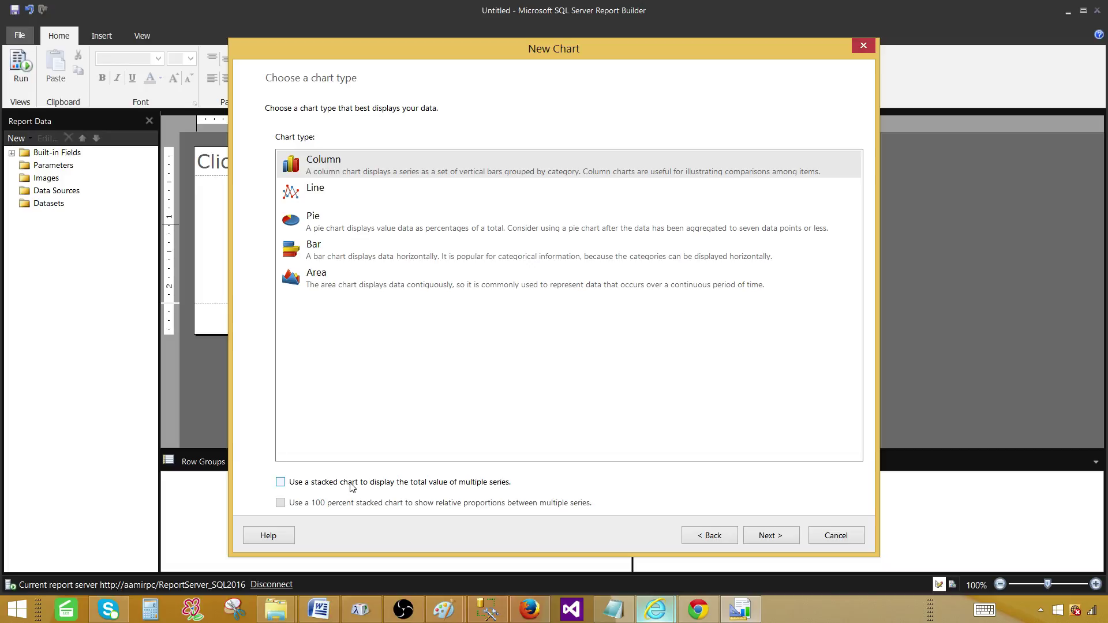
click(280, 482)
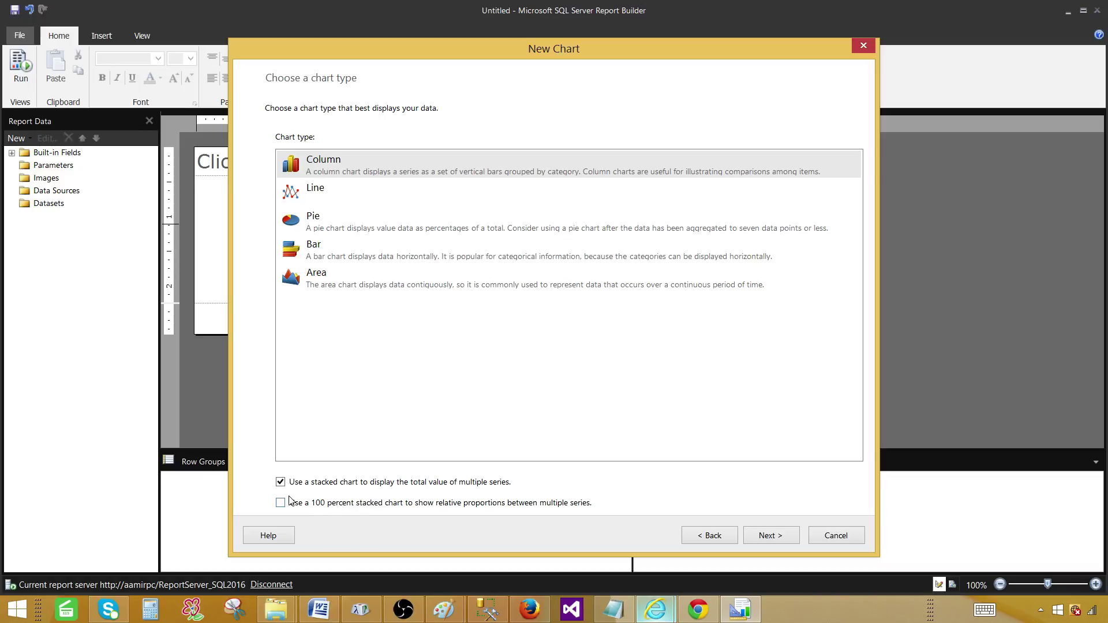
click(281, 482)
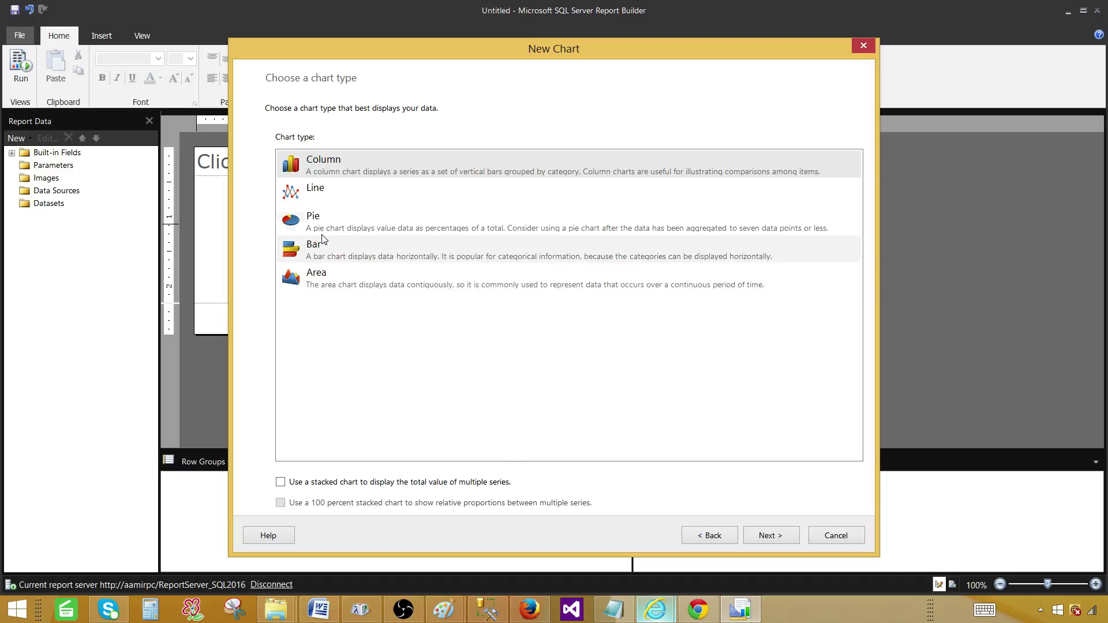
click(771, 539)
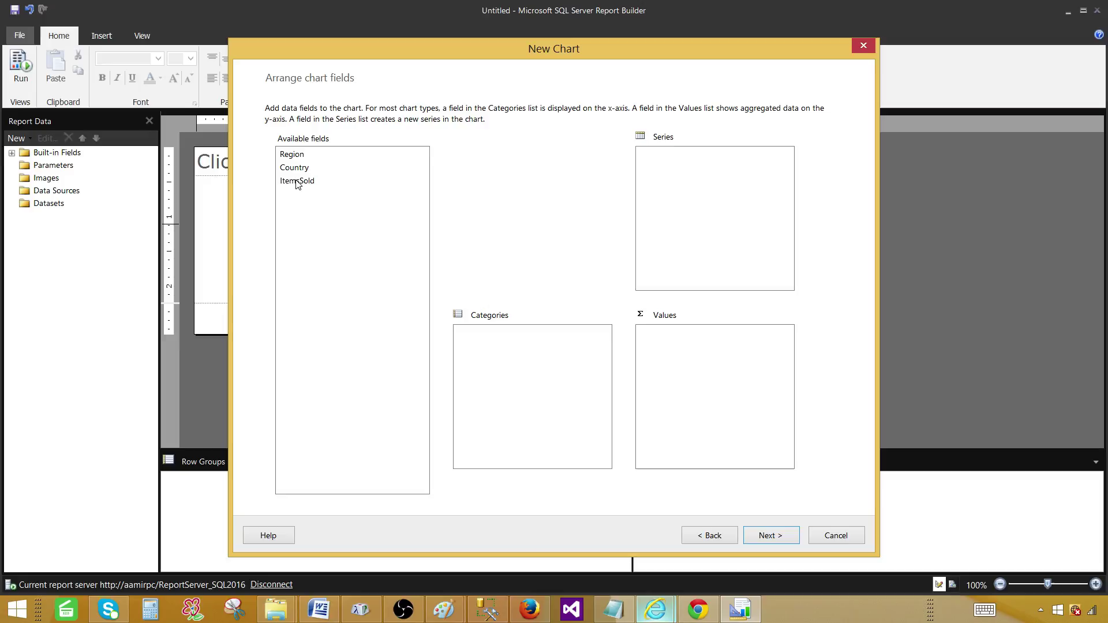
Place Sum(ItemsSold) in Values, Country in Categories and Region in Series.
drag(297, 182, 685, 352)
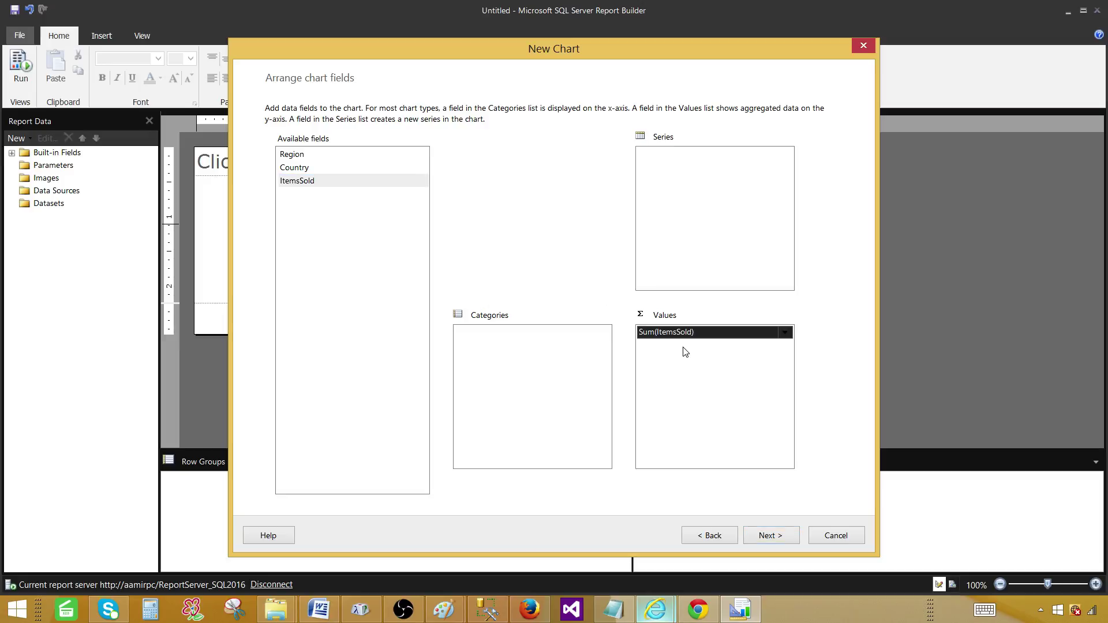
drag(306, 169, 499, 361)
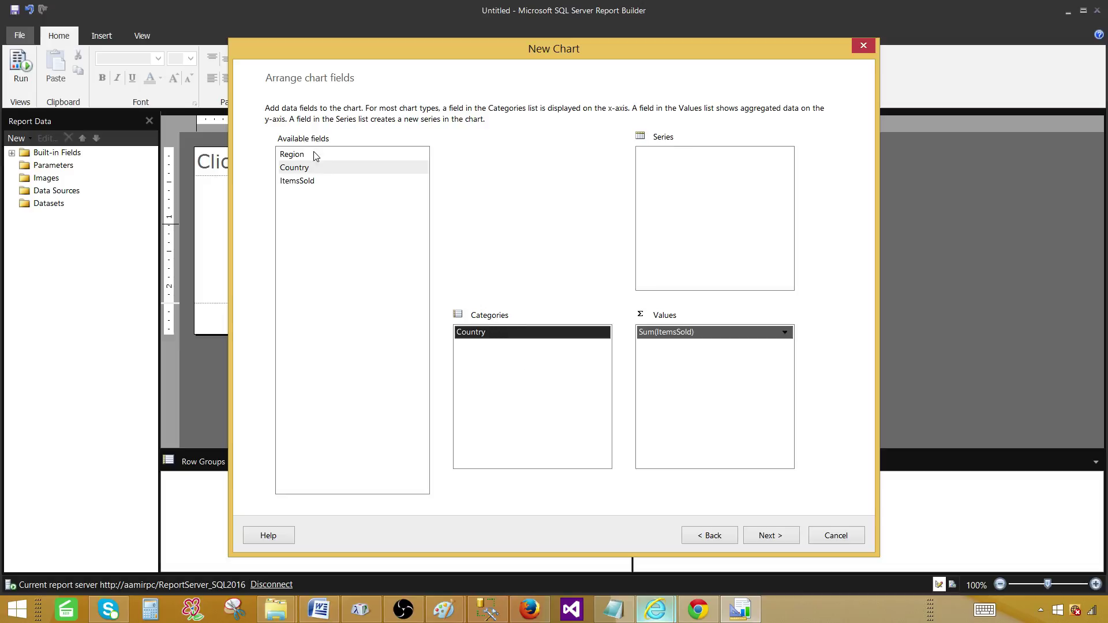
drag(294, 155, 666, 165)
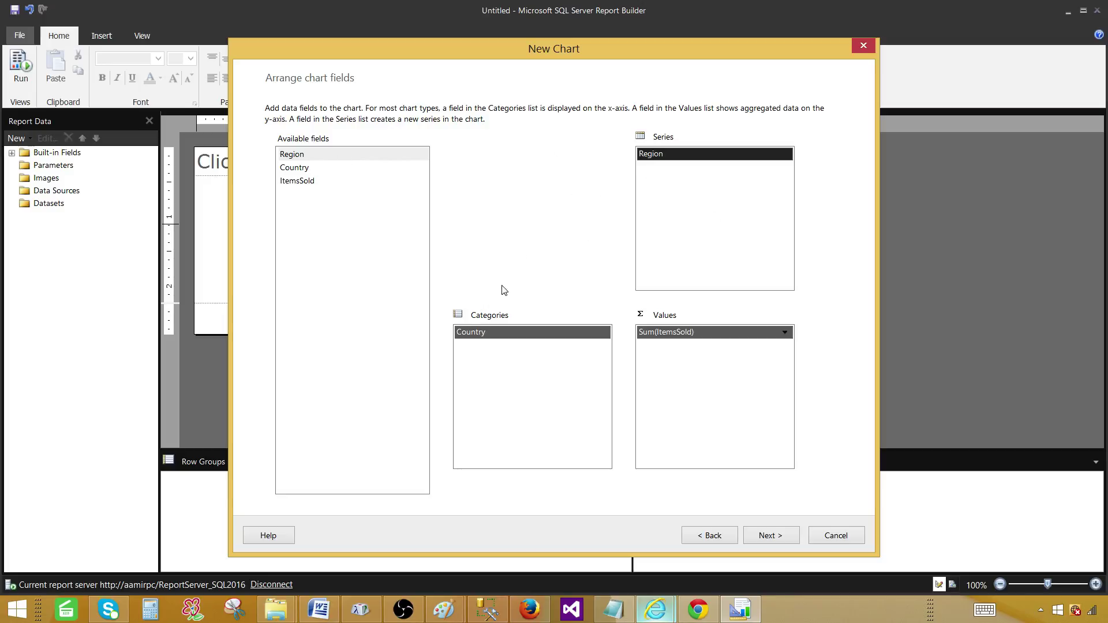
click(760, 537)
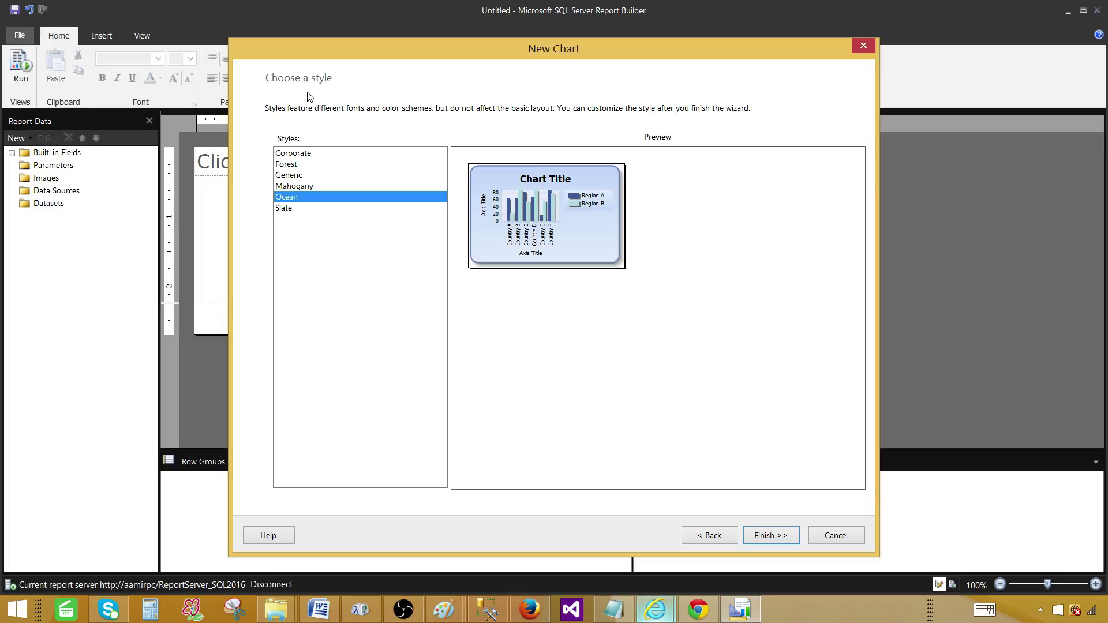
Preview Corporate and Forest, then apply the Generic style and finish the wizard.
click(288, 154)
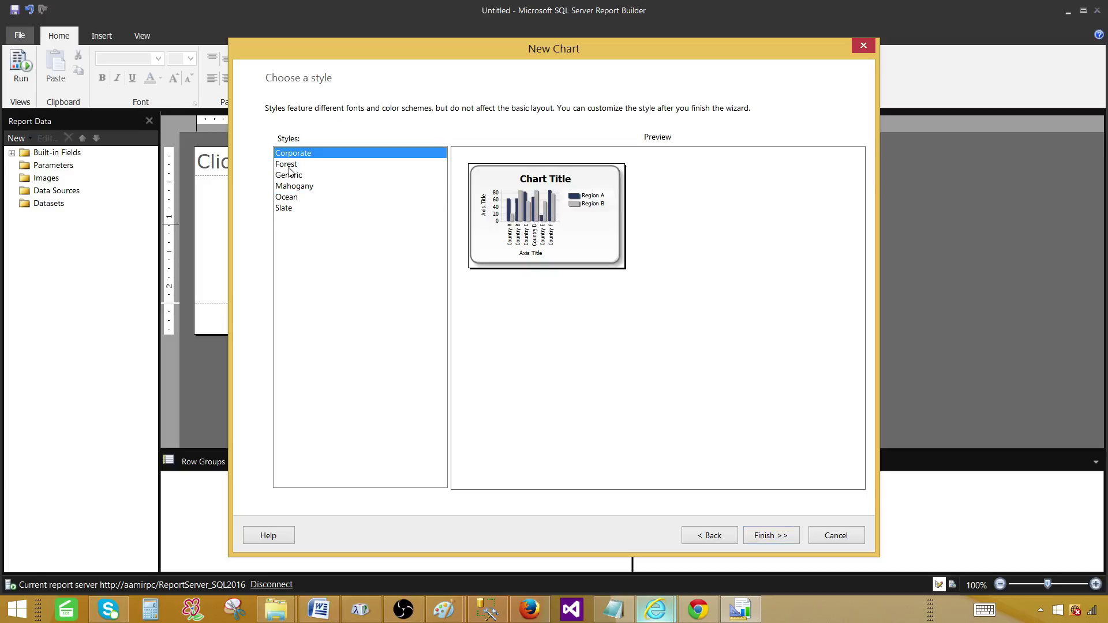
click(294, 165)
click(295, 175)
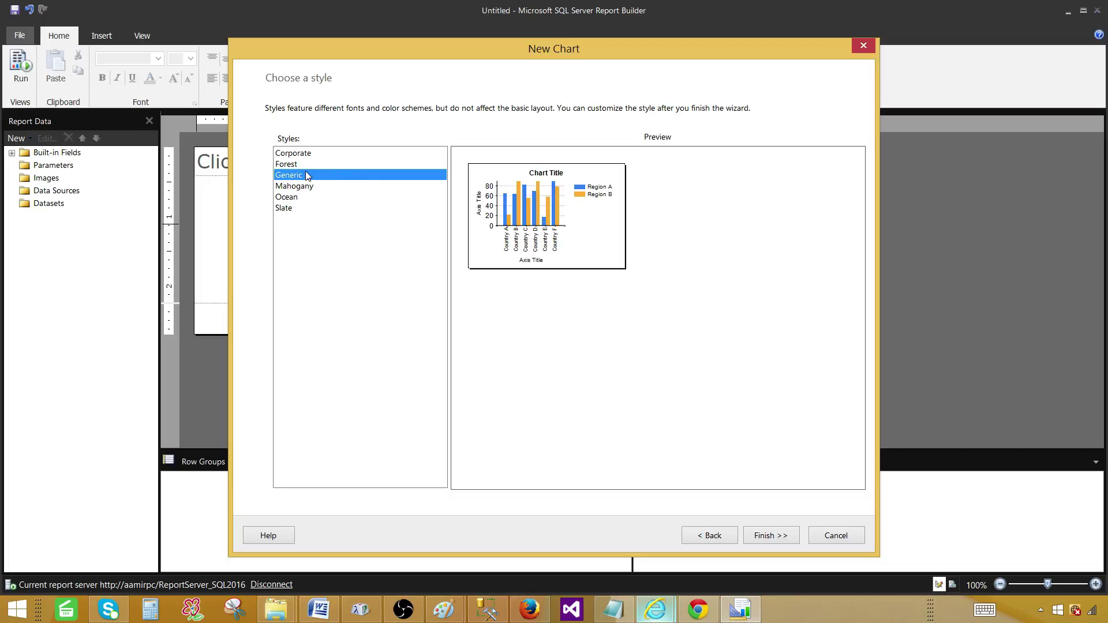
click(761, 537)
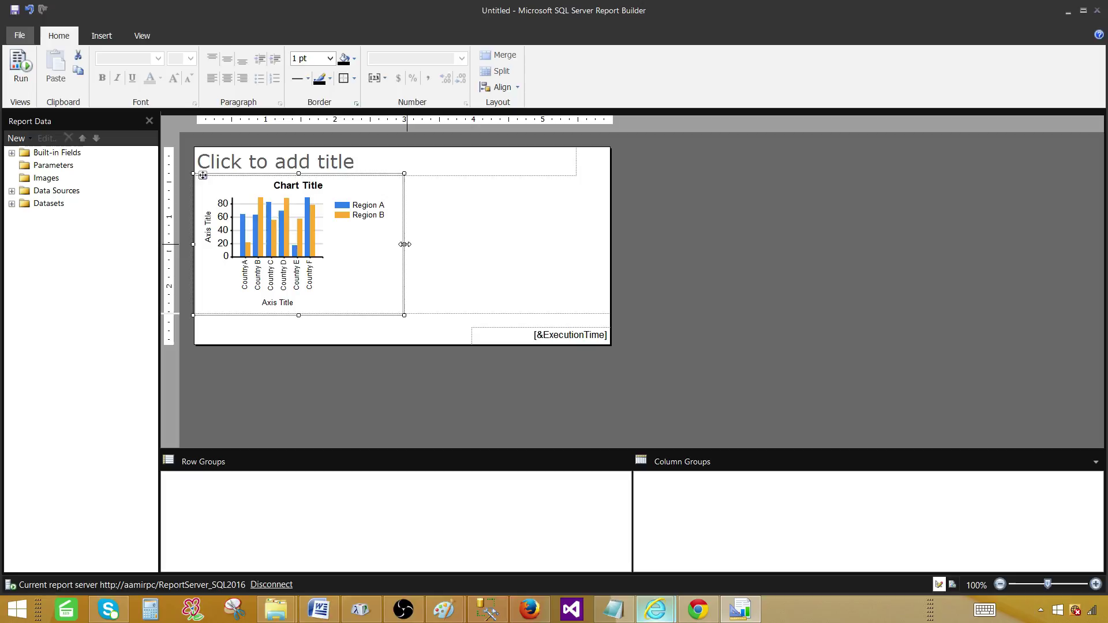
Widen the column chart rightward and title the report 'Sale Chart Report'.
drag(406, 244, 536, 240)
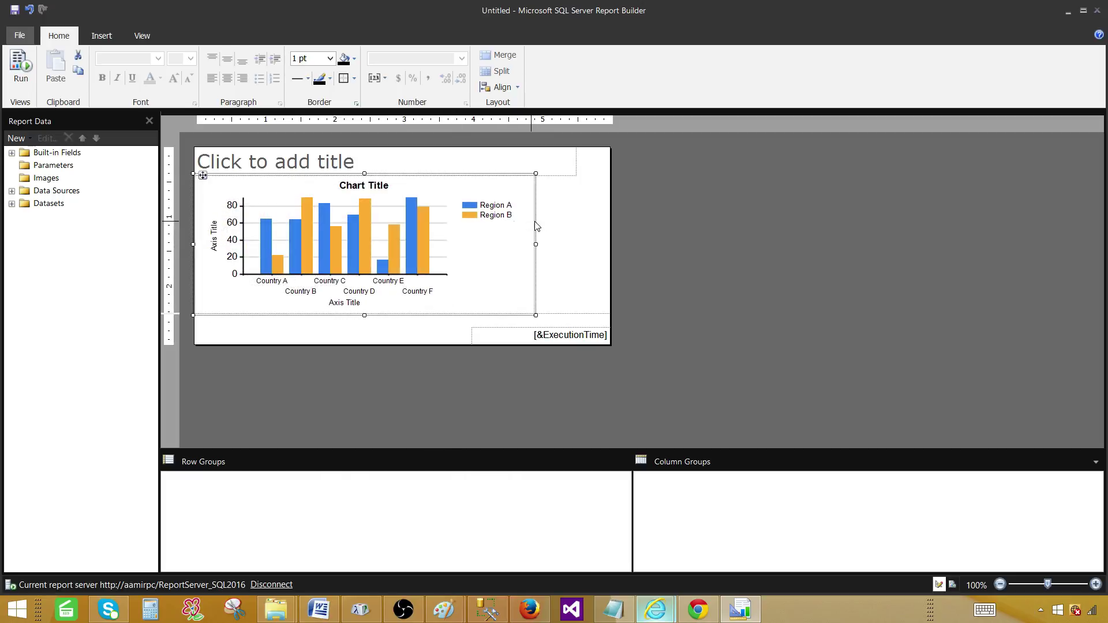
click(556, 228)
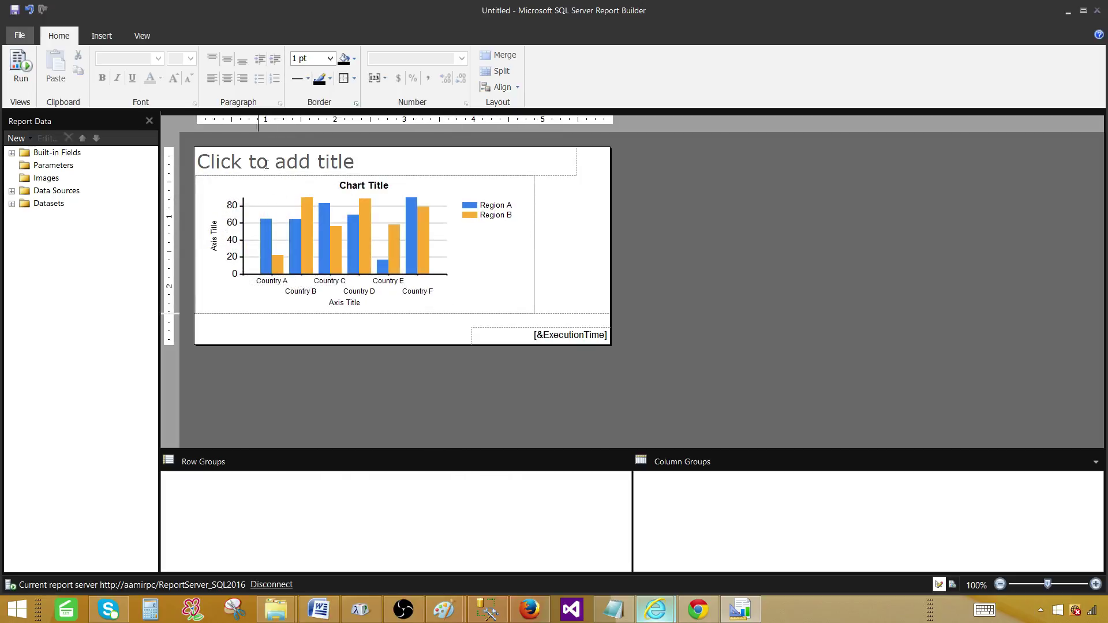
click(289, 165)
click(321, 167)
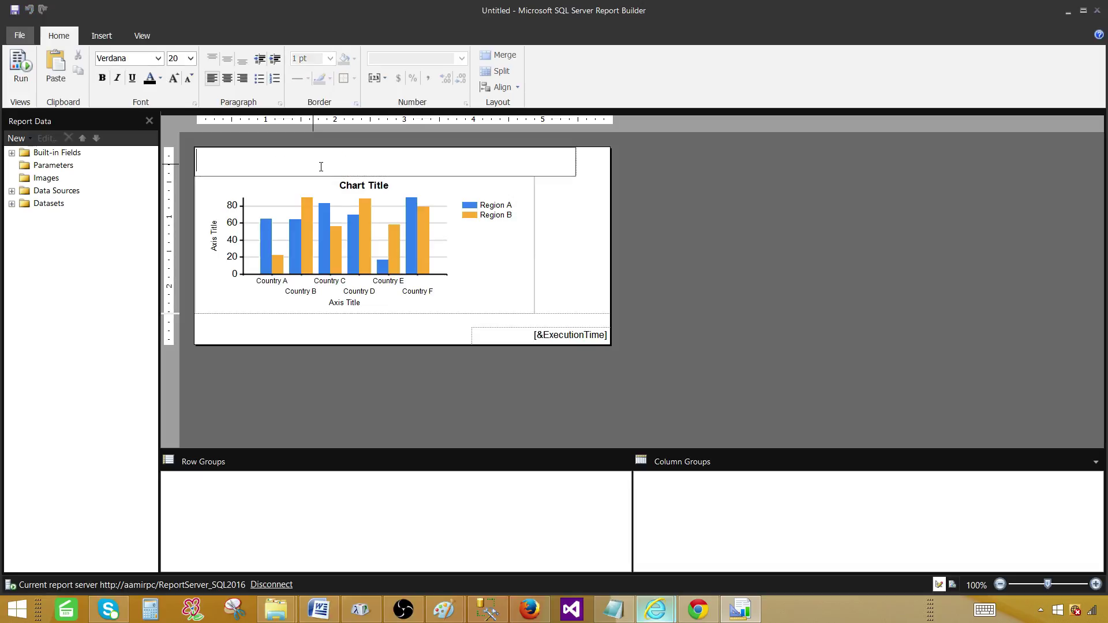
text(Sale Ch)
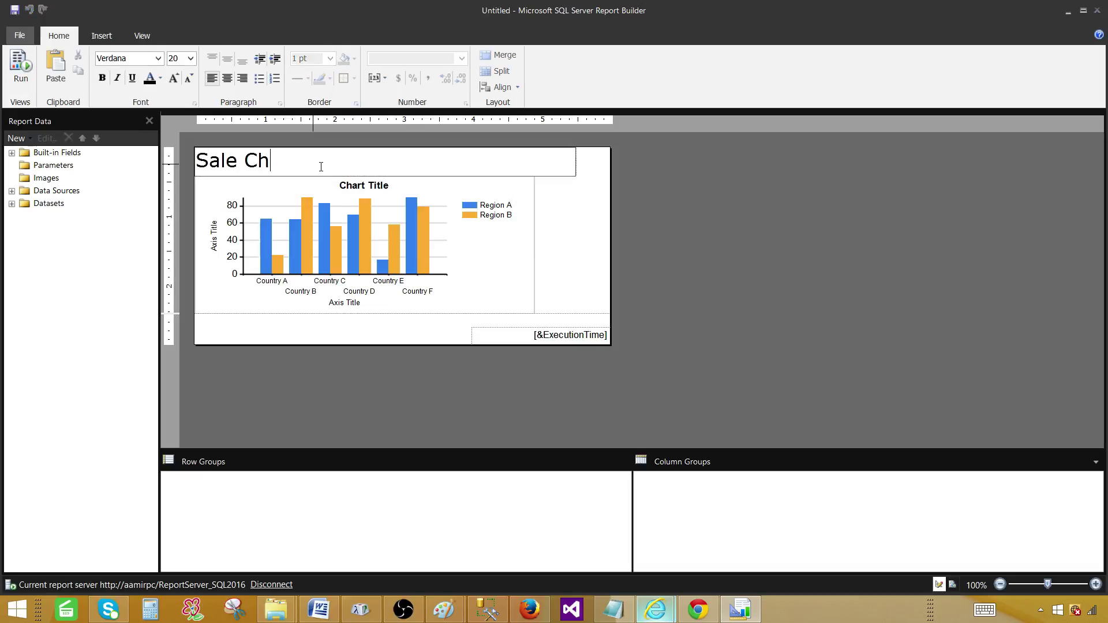
text(art Report)
click(557, 242)
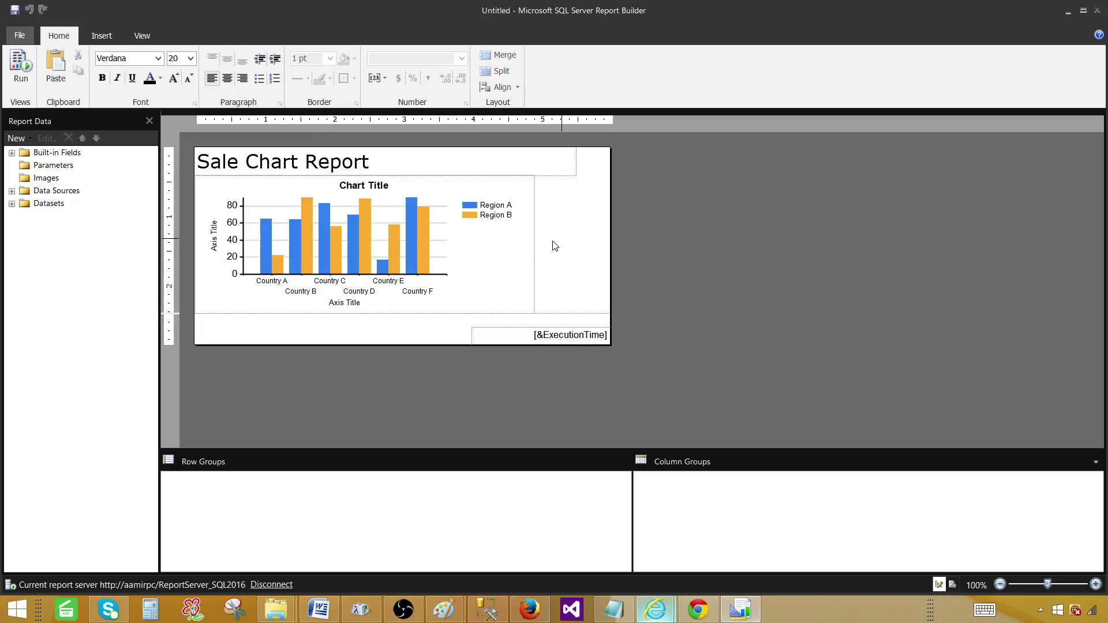
click(20, 69)
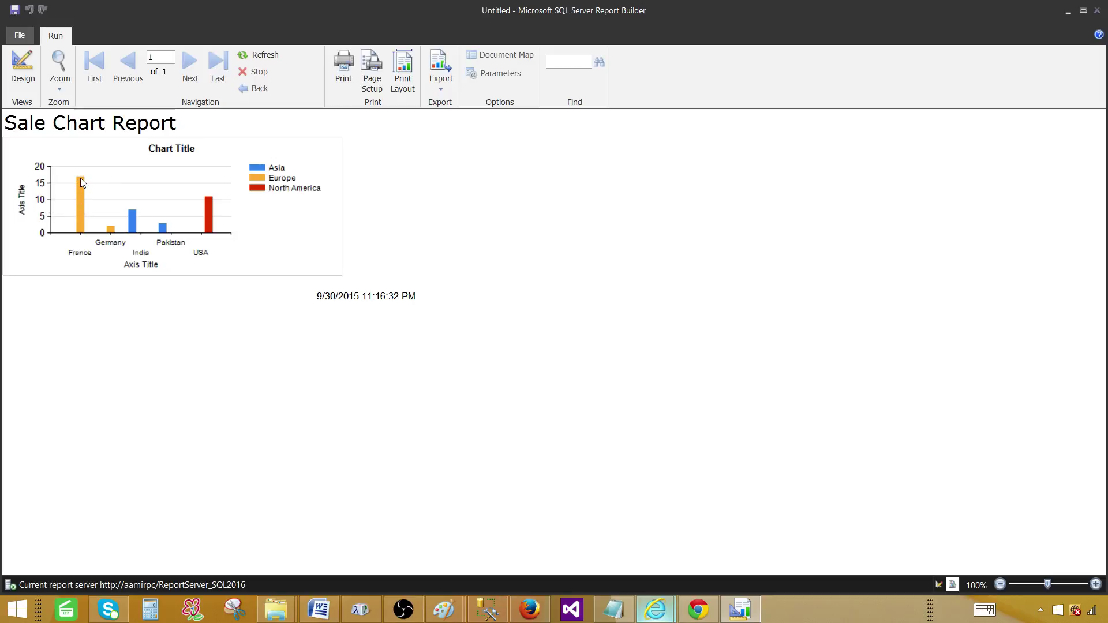
mouse_move(81, 187)
mouse_move(211, 214)
mouse_move(135, 221)
click(27, 79)
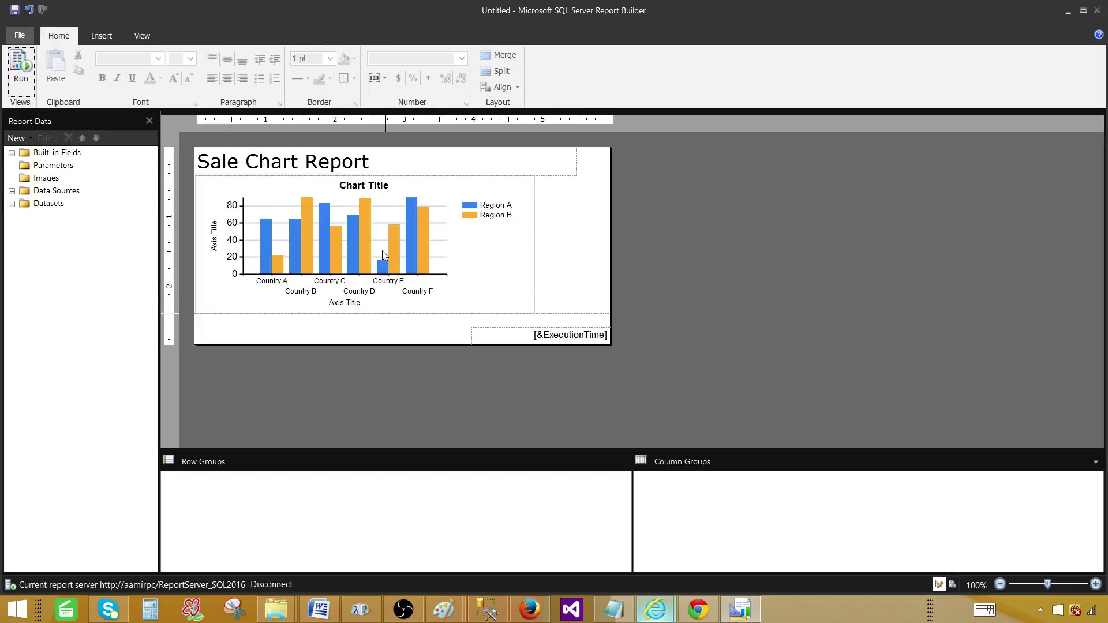
click(362, 234)
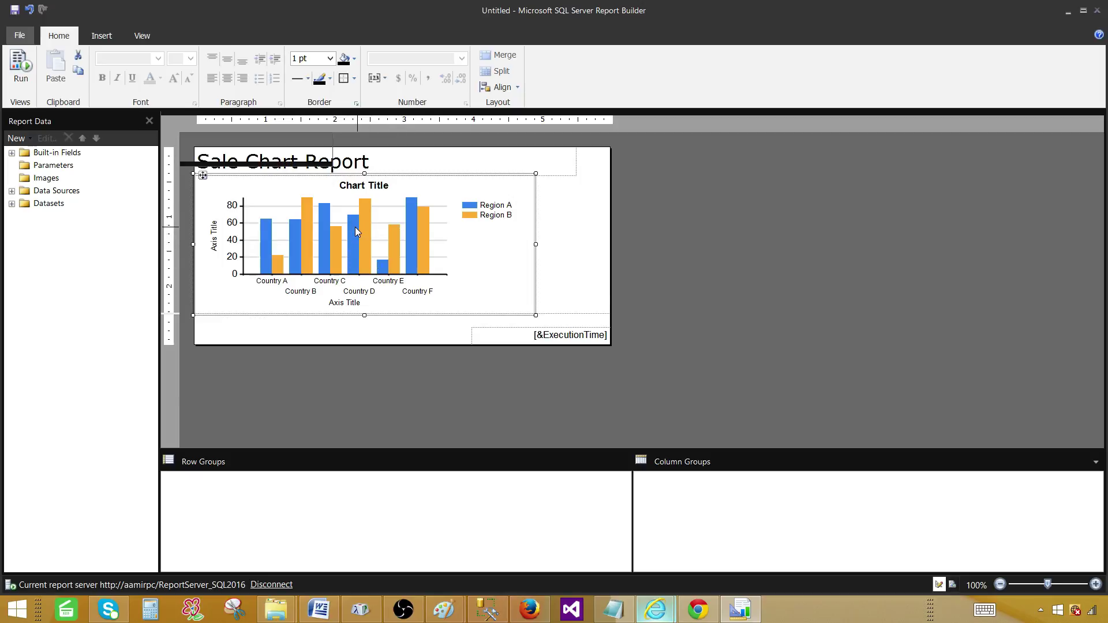
right_click(355, 228)
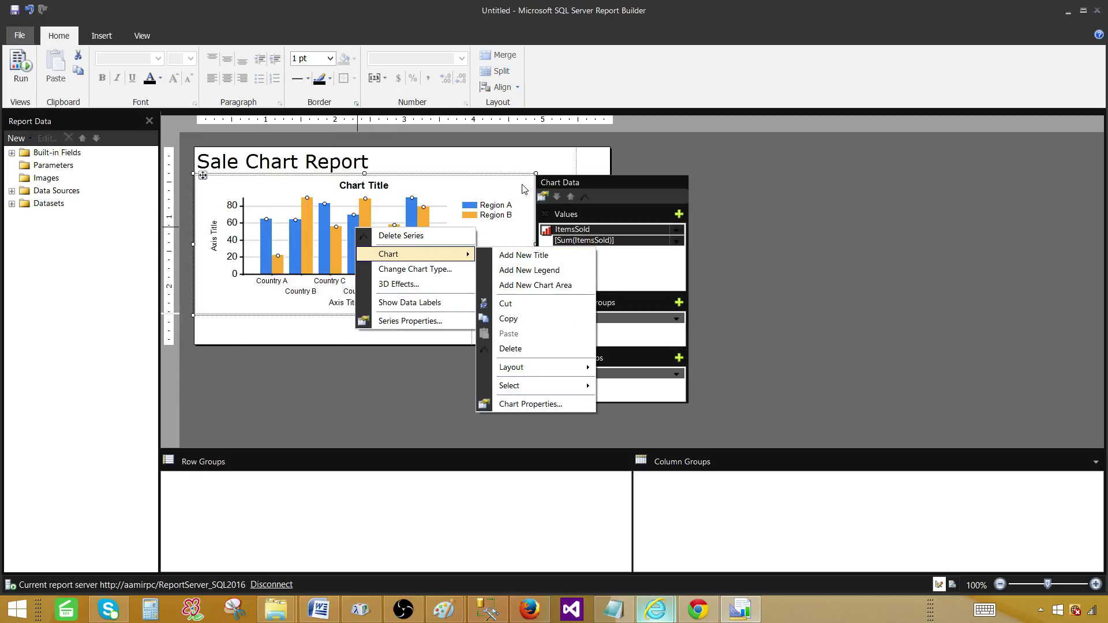
click(550, 167)
click(434, 245)
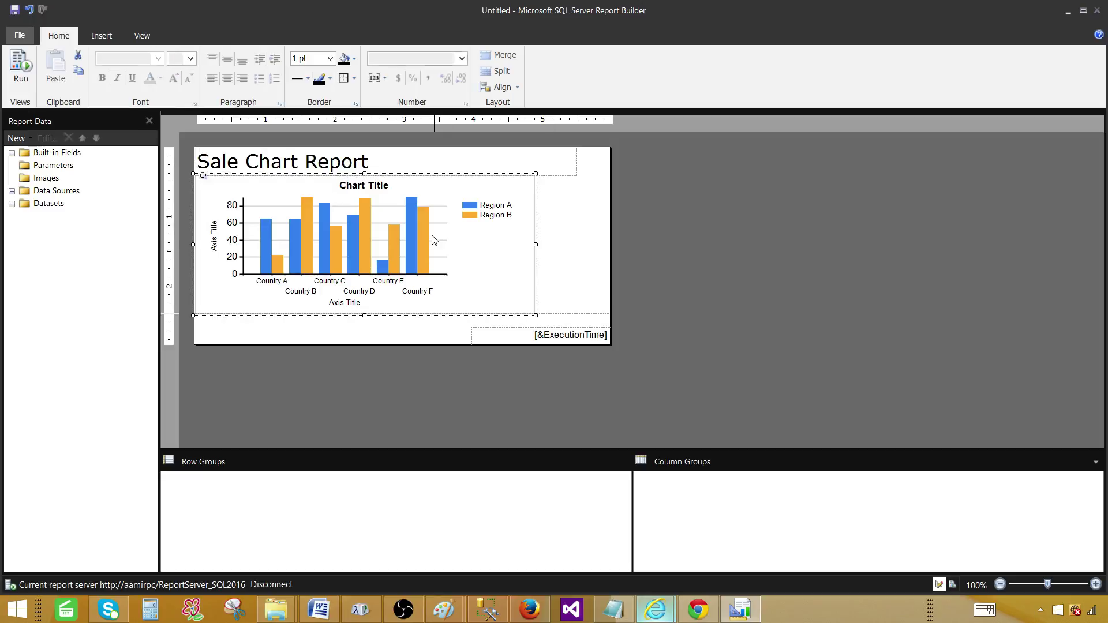
right_click(433, 247)
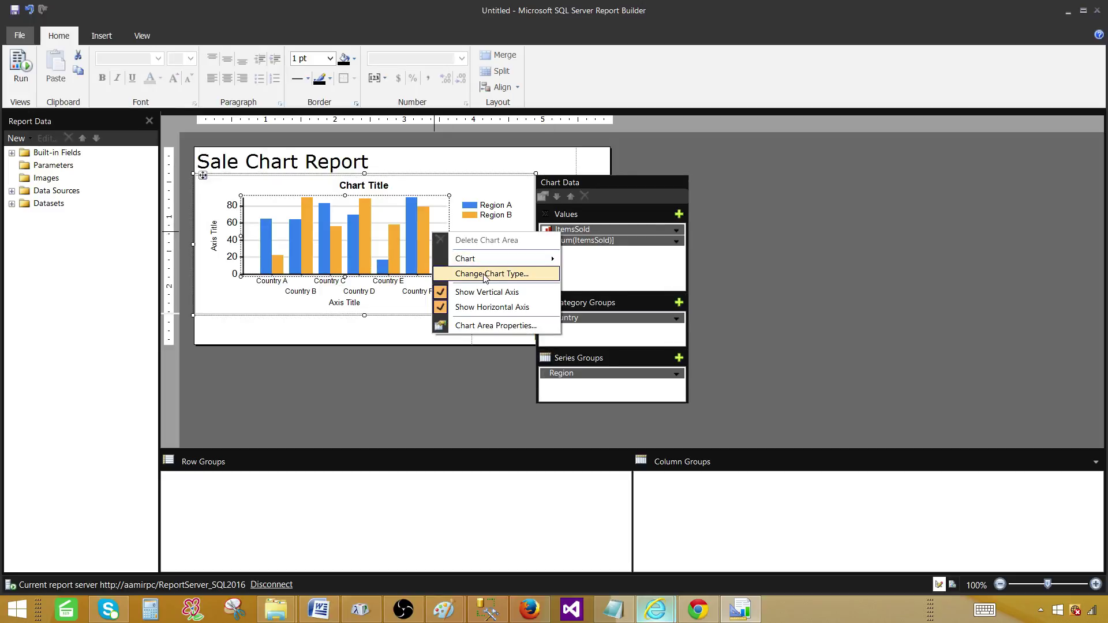
click(500, 275)
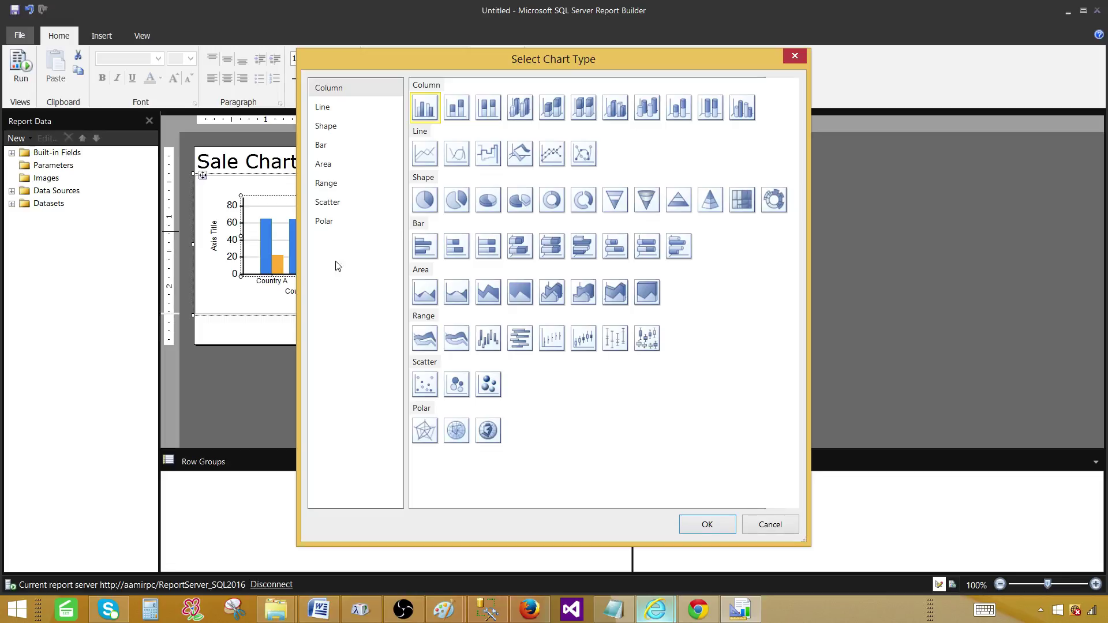
click(770, 525)
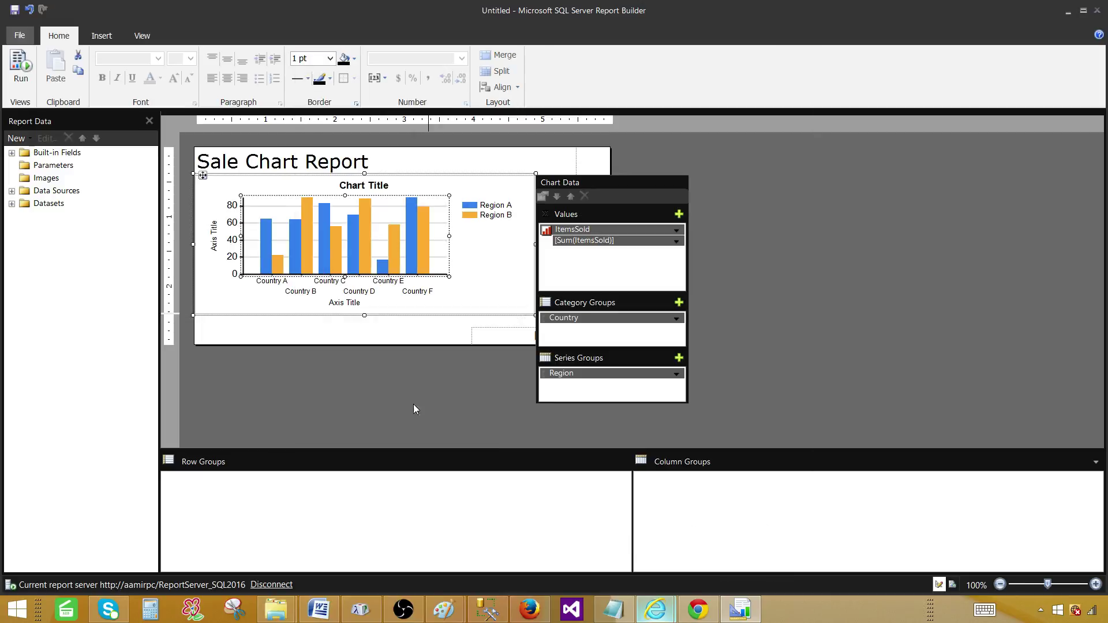
Turn on Show Data Labels for the chart series and preview the rendered report.
right_click(367, 238)
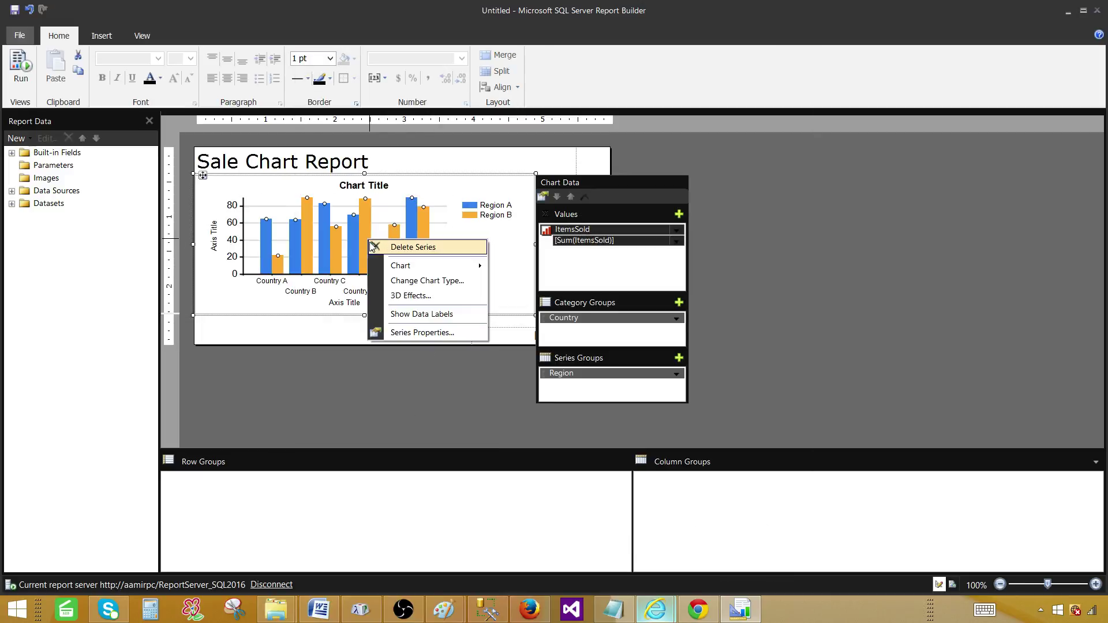
click(428, 316)
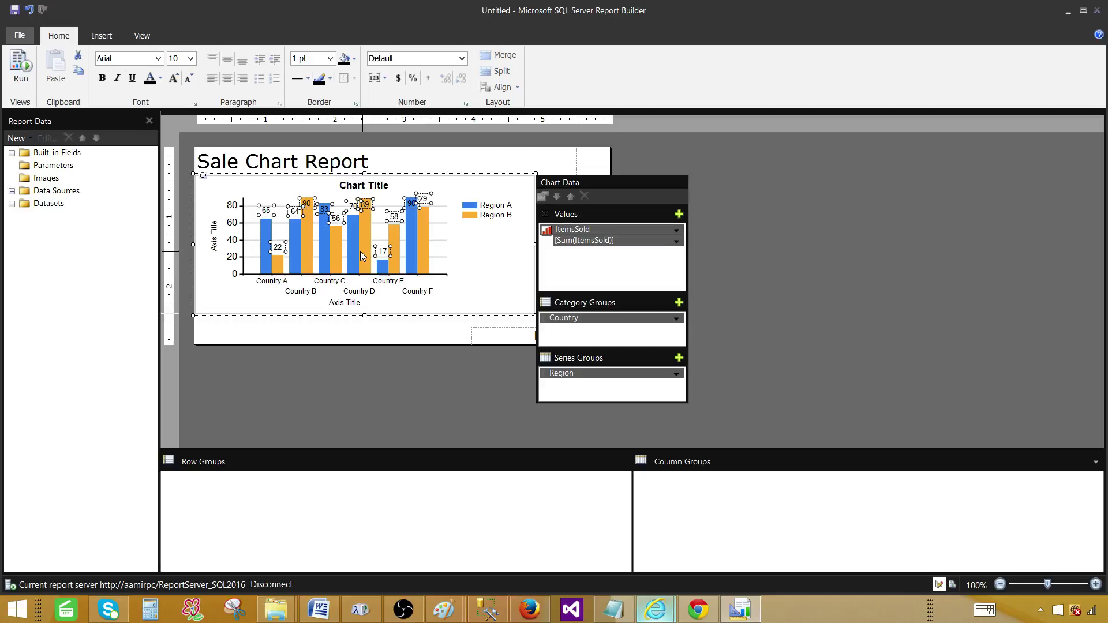
click(505, 165)
click(515, 219)
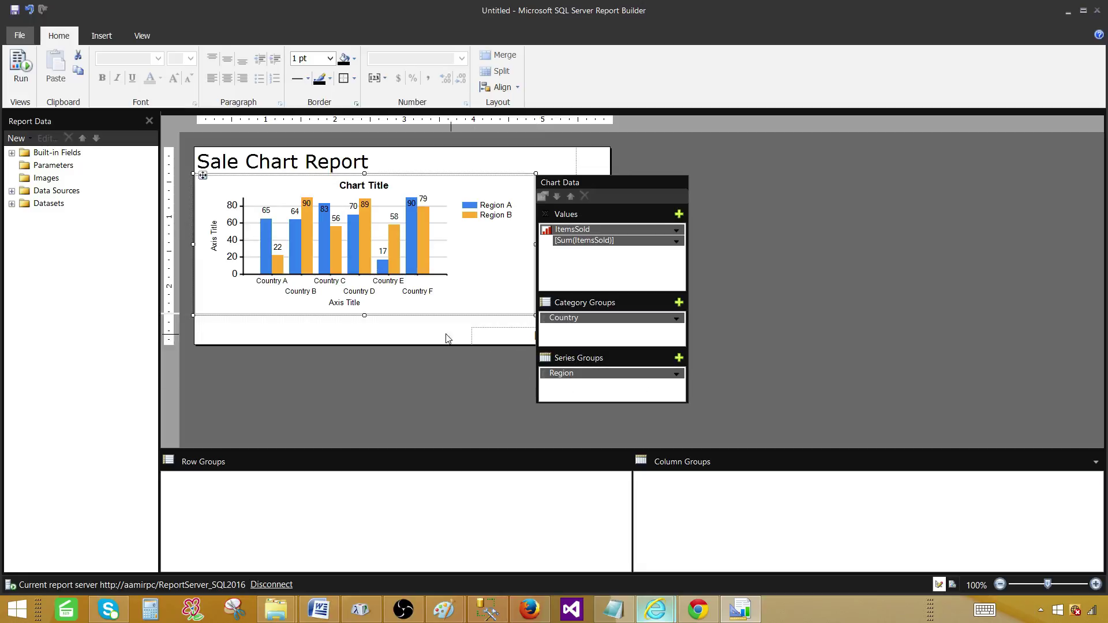
click(419, 330)
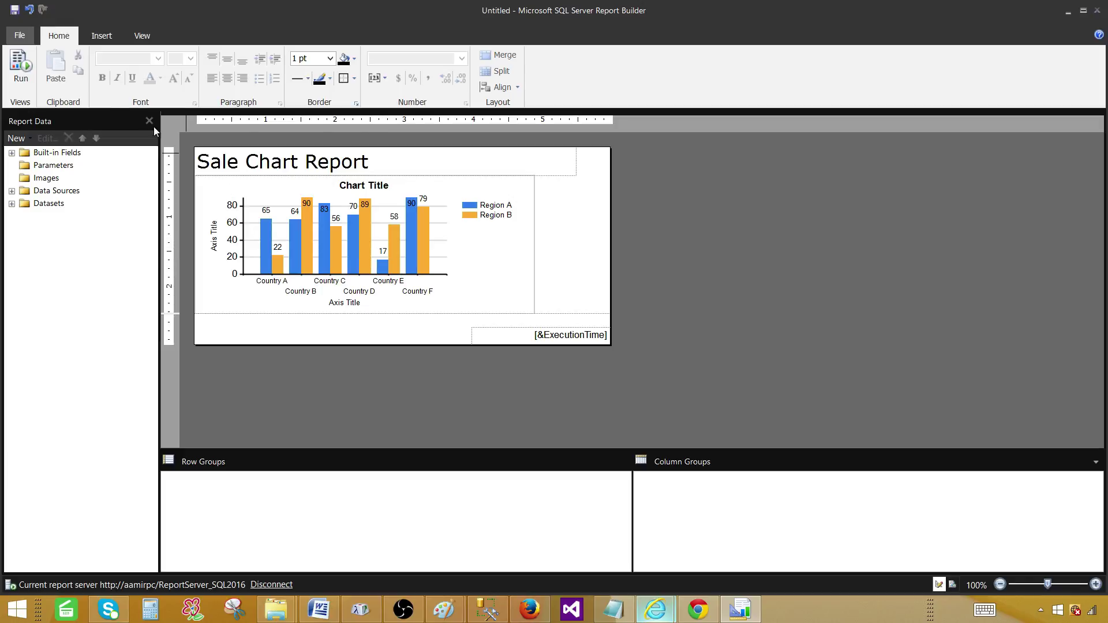
click(24, 69)
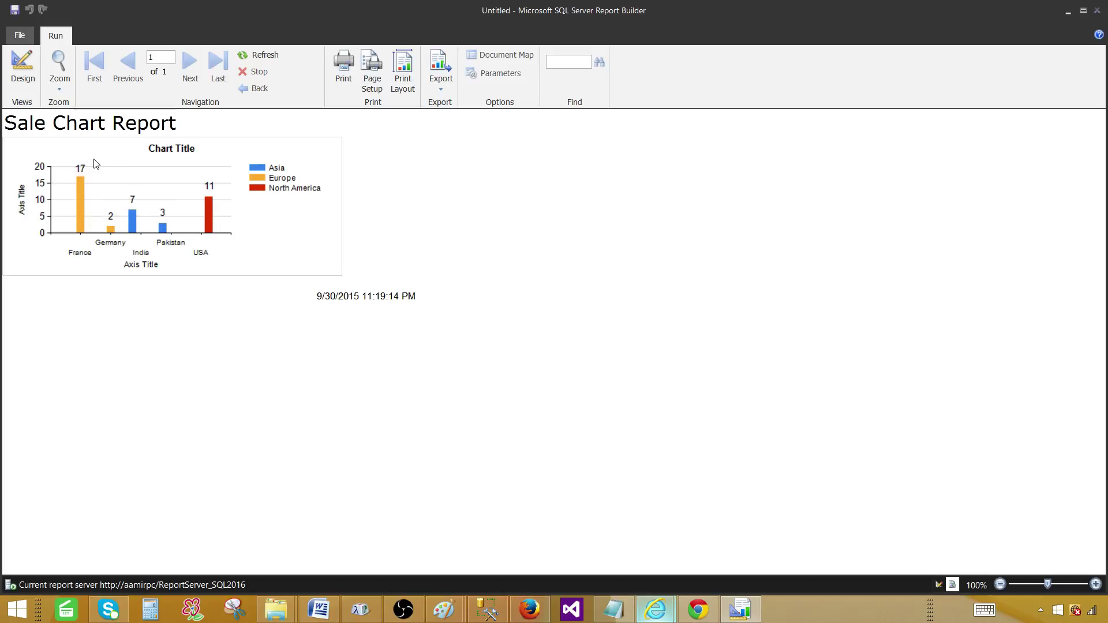
click(18, 74)
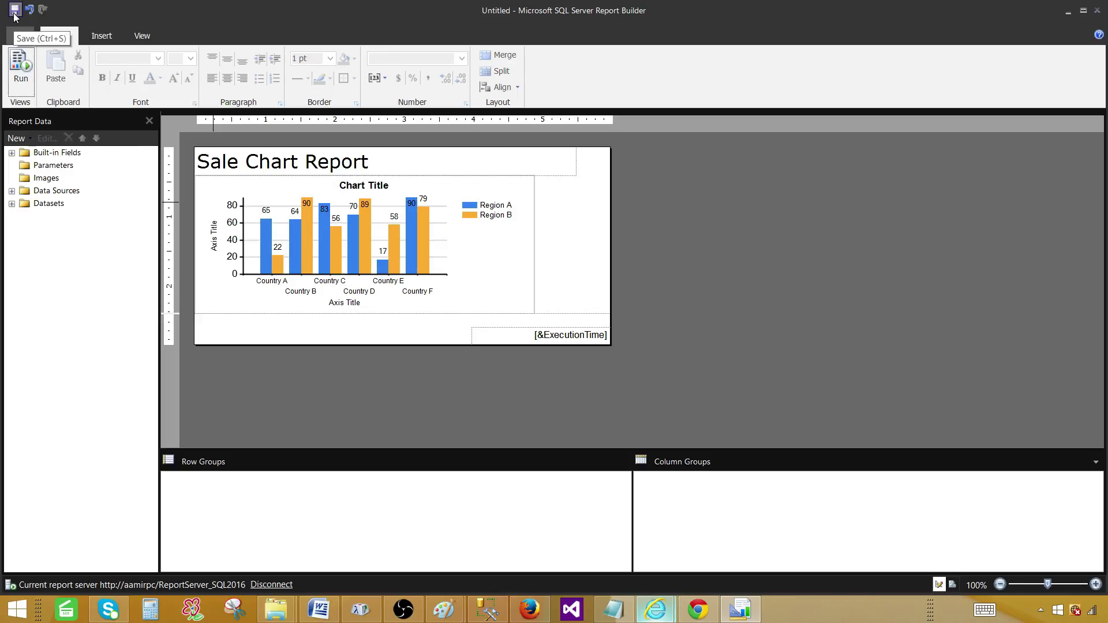
Close Report Builder, accept saving changes, and save the report as ChartByWizard in the server's Reports folder.
click(1097, 12)
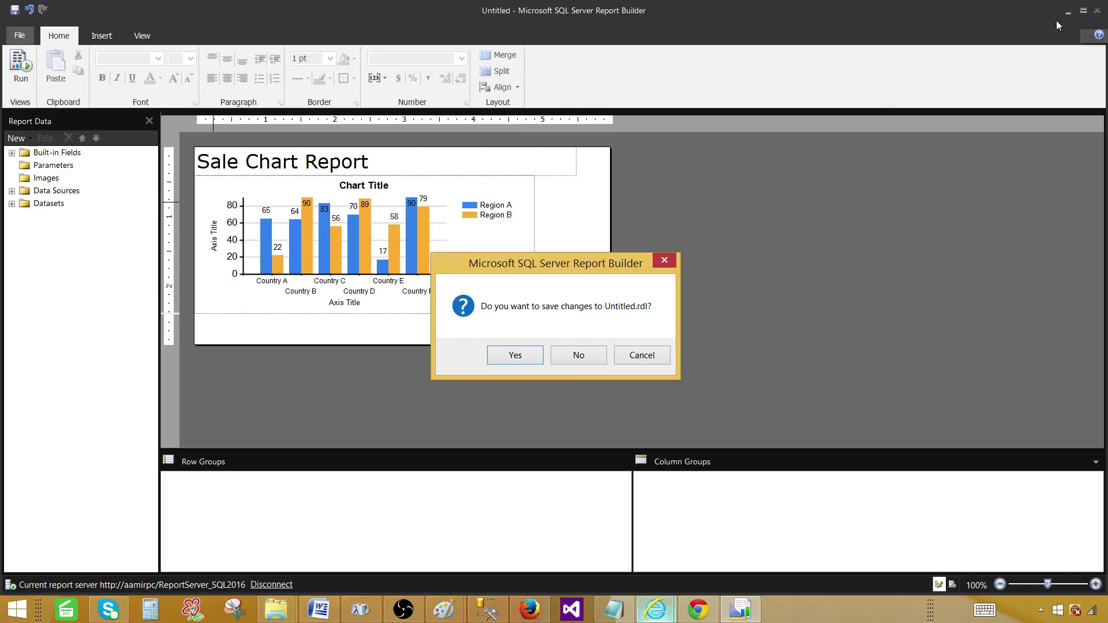
click(520, 359)
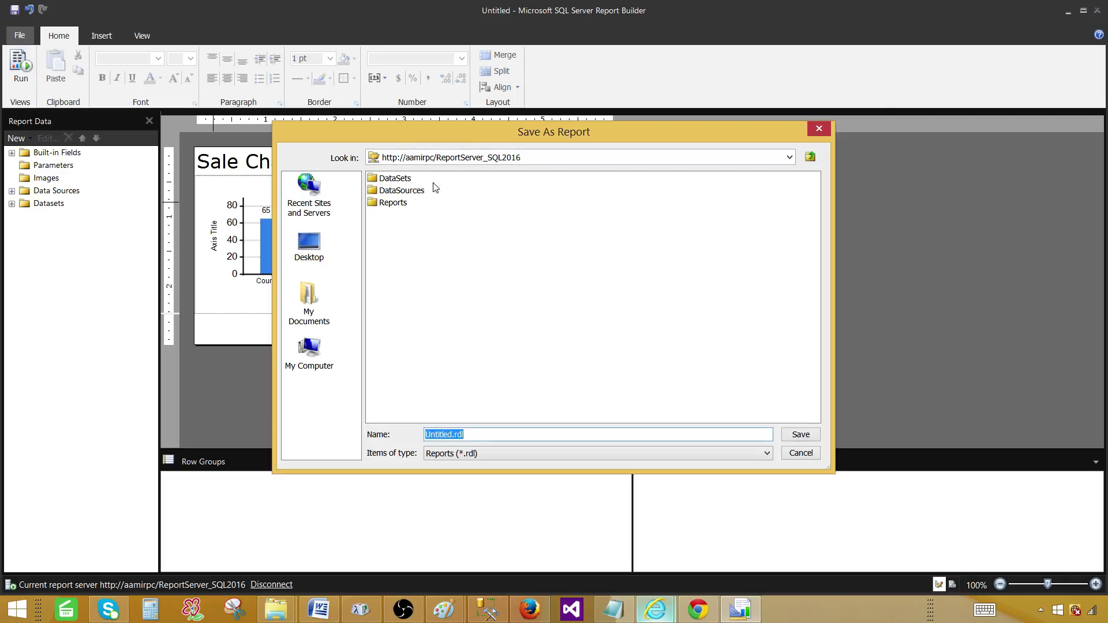
click(296, 214)
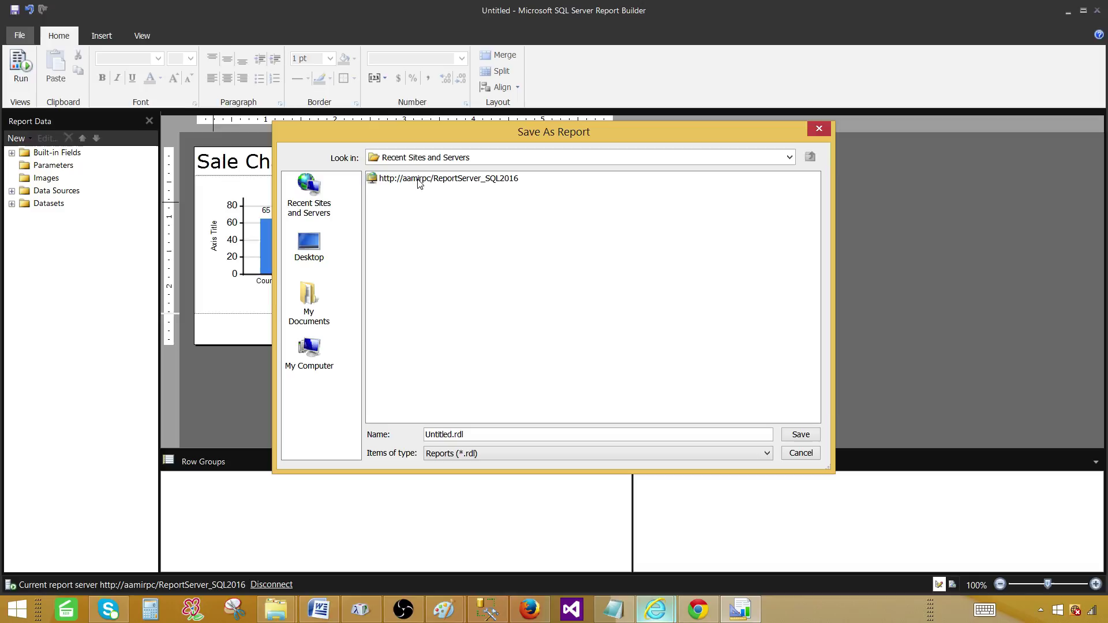
double_click(450, 182)
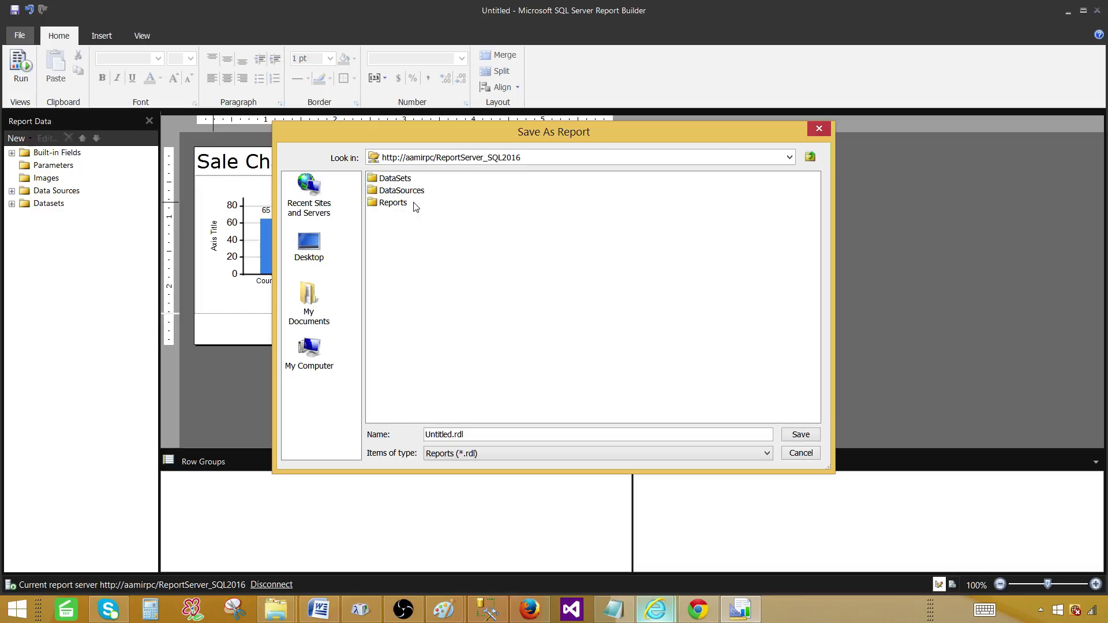
click(393, 205)
double_click(400, 205)
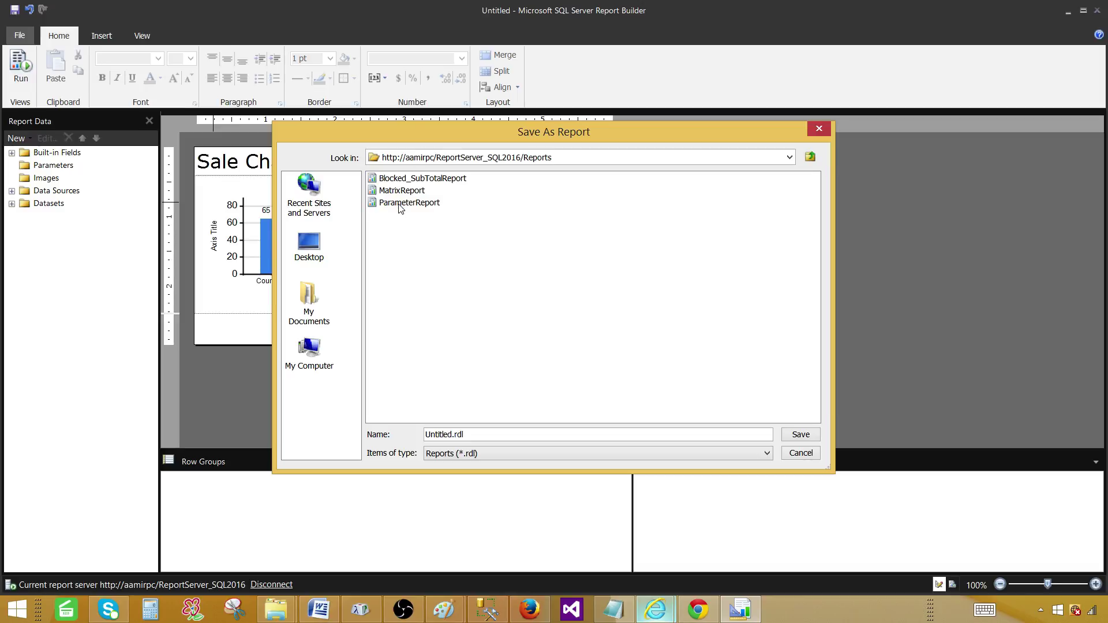
click(446, 434)
double_click(446, 434)
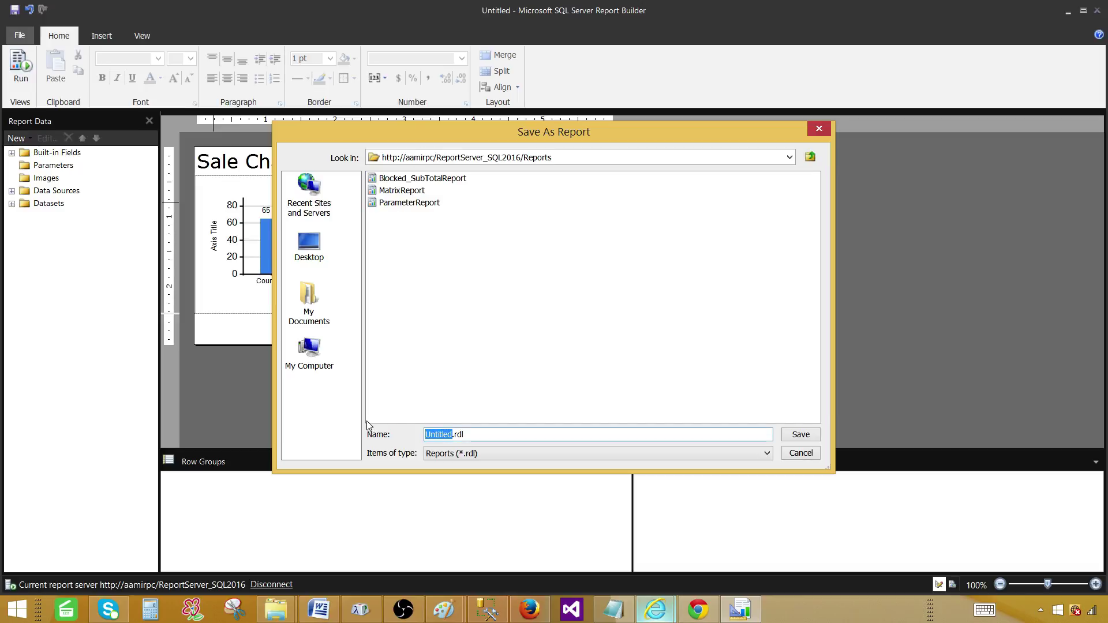
text(ChartByWizard)
click(800, 436)
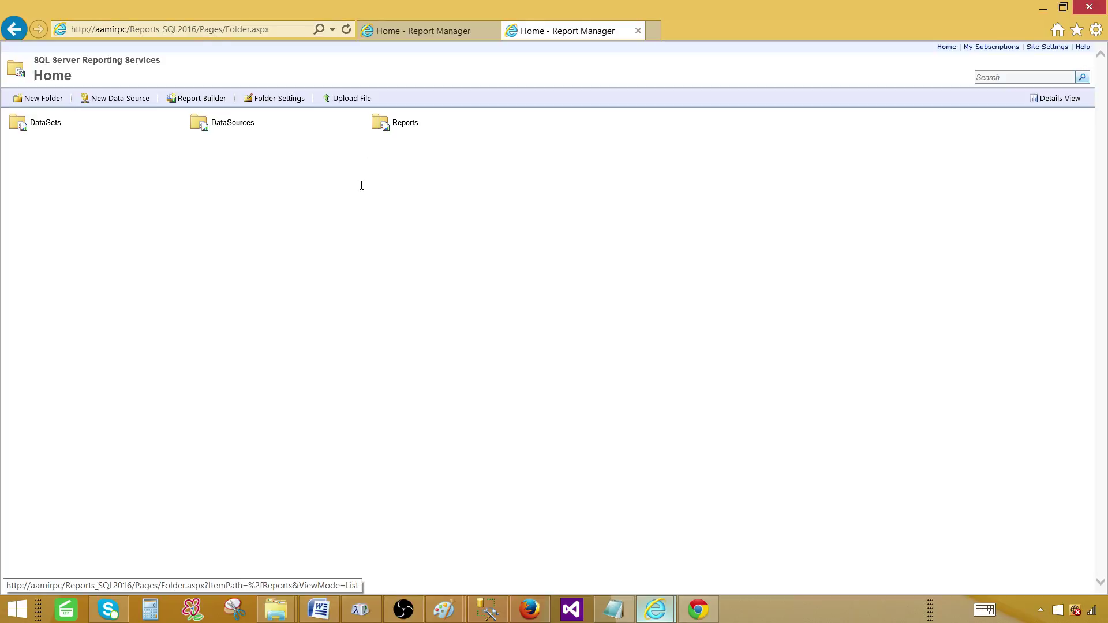
View the rendered ChartByWizard report with its labelled chart from the Reports folder, then return to Home.
click(410, 123)
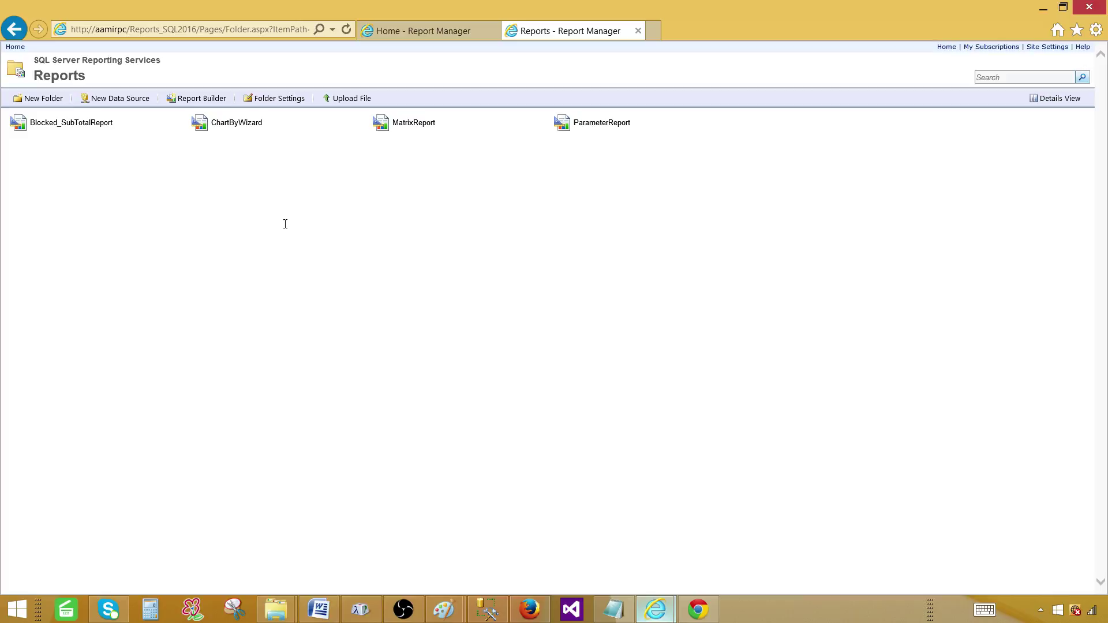
click(233, 126)
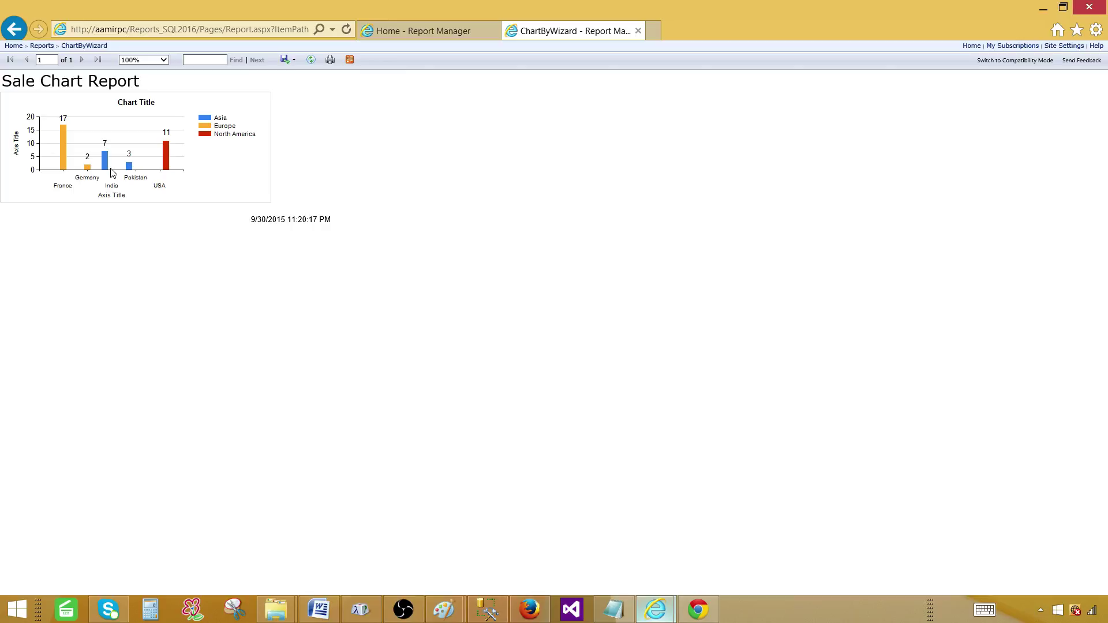
click(14, 45)
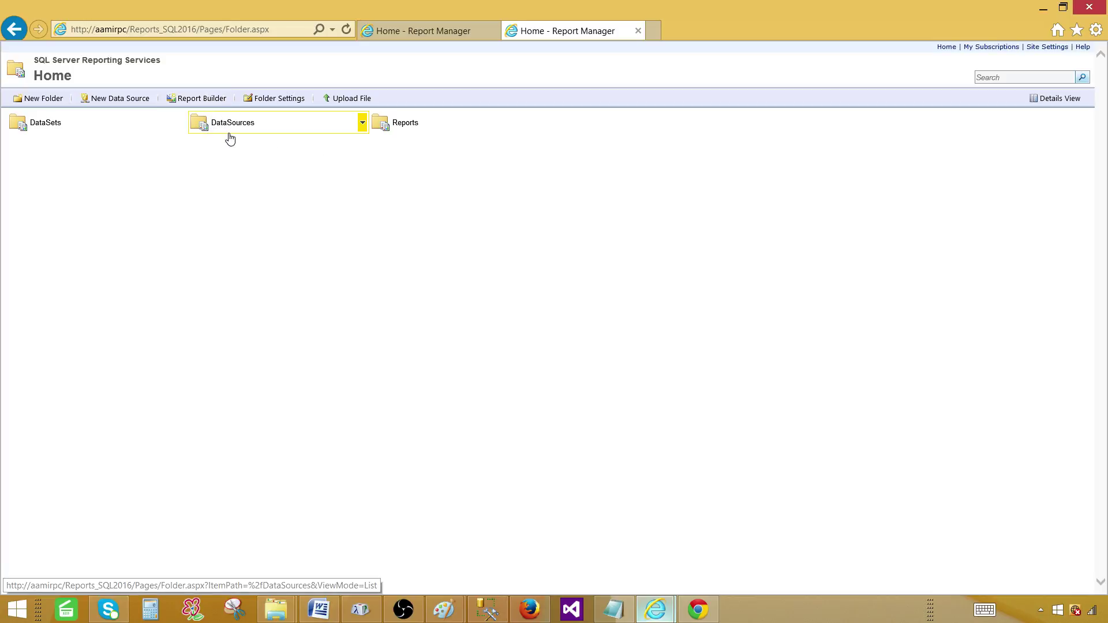
In the Reports folder, use ChartByWizard's Edit in Report Builder action to reopen it.
click(396, 122)
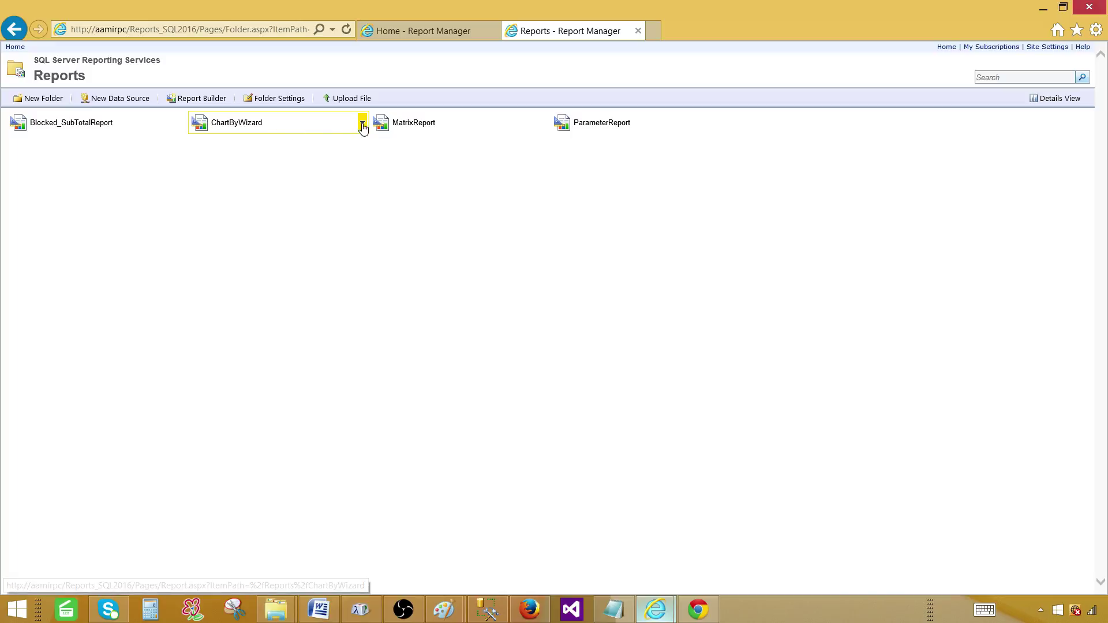
click(362, 123)
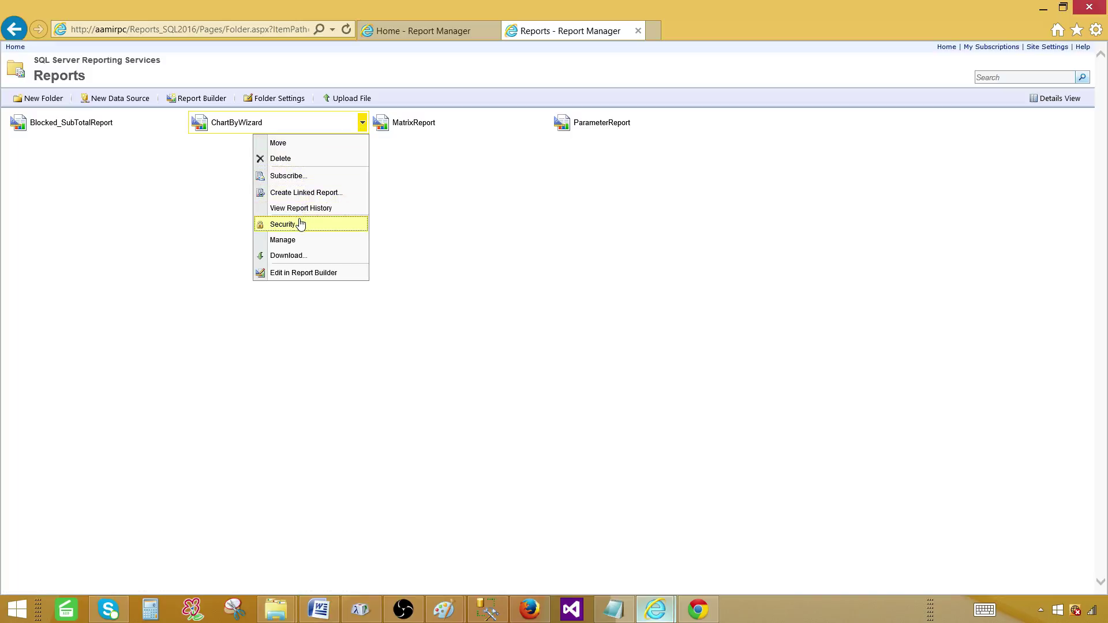
click(314, 275)
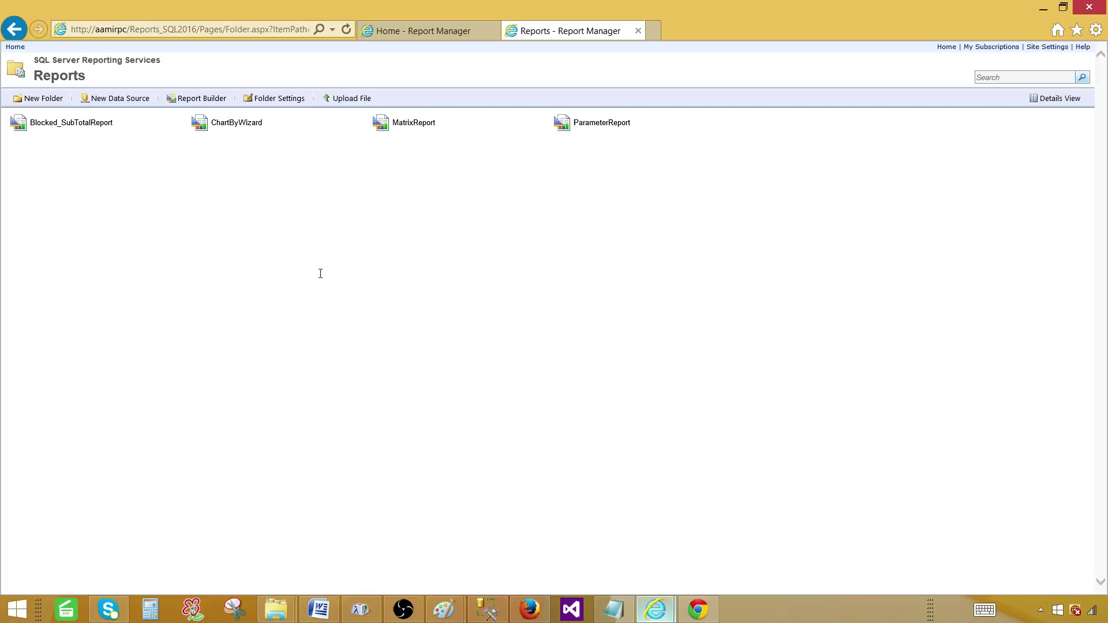